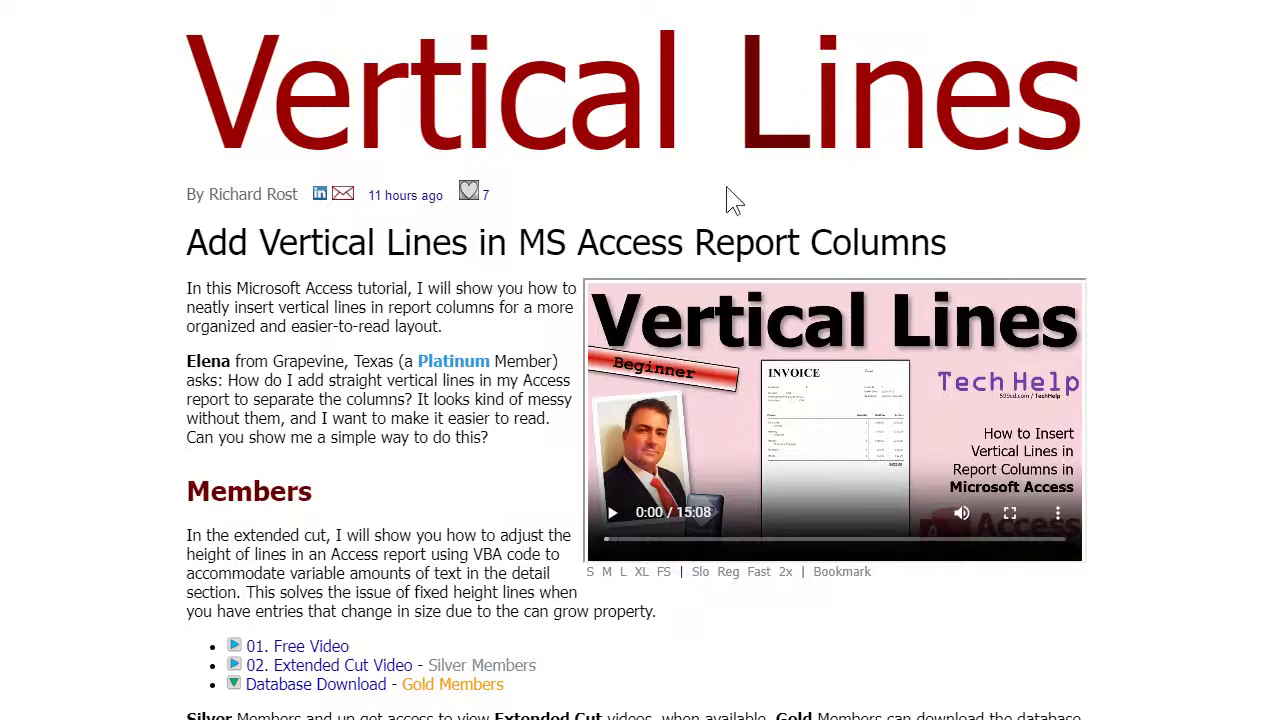
Scroll the Vertical Lines tutorial down to the Members section and its video links
{"action": "scroll", "coordinate": [361, 309], "scroll_direction": "down", "scroll_amount": 3}
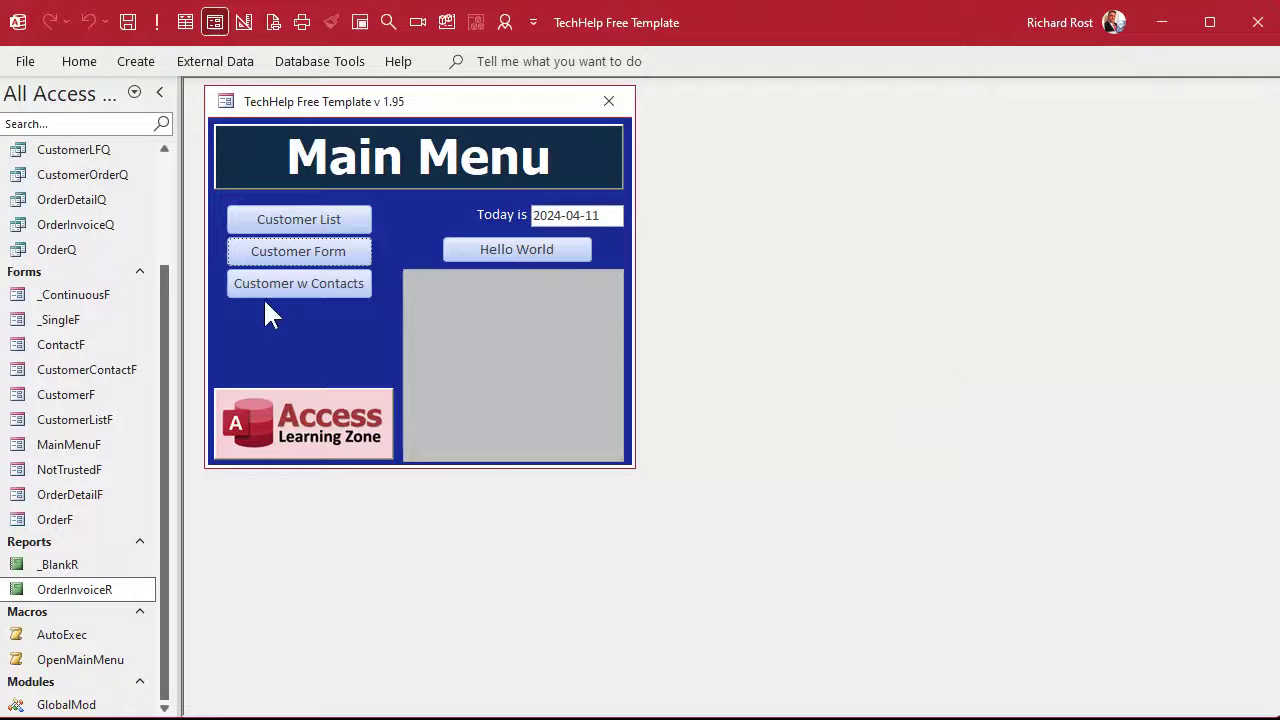
Open the first customer's Starship Parts order and zoom through its $4,200.00 invoice preview
{"action": "left_click", "coordinate": [283, 253]}
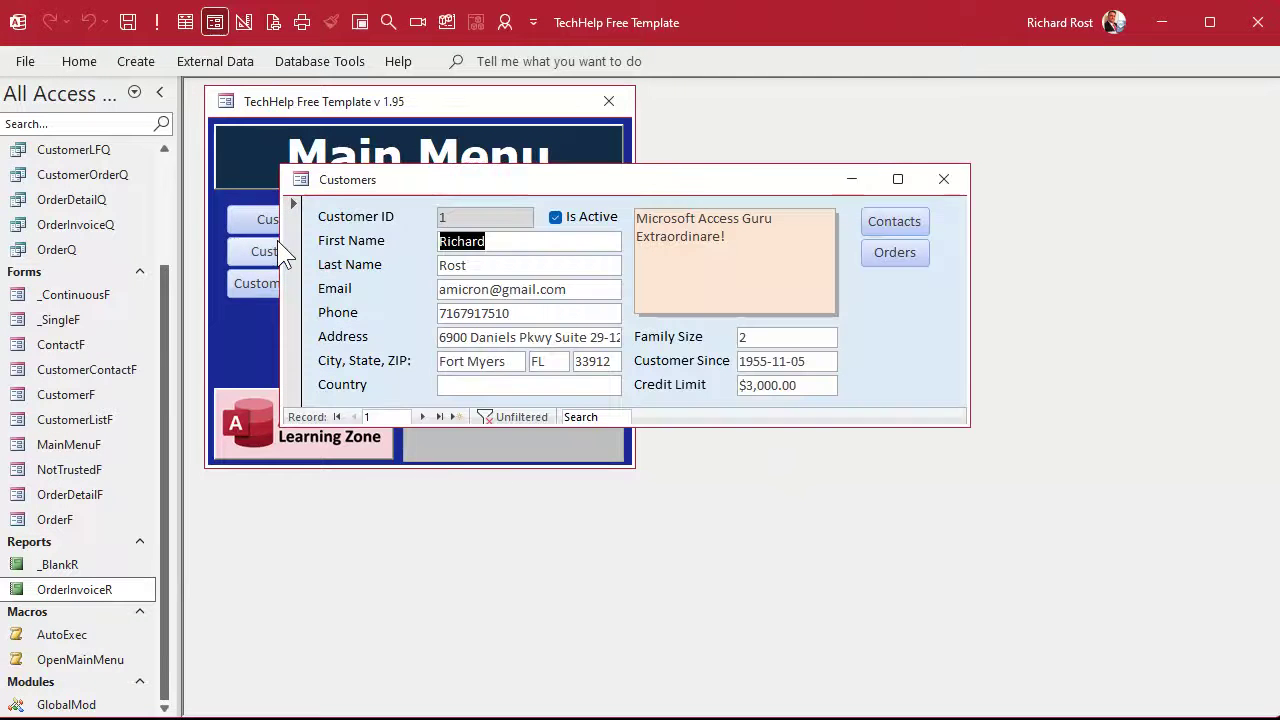
{"action": "left_click", "coordinate": [887, 258]}
{"action": "left_click", "coordinate": [977, 127]}
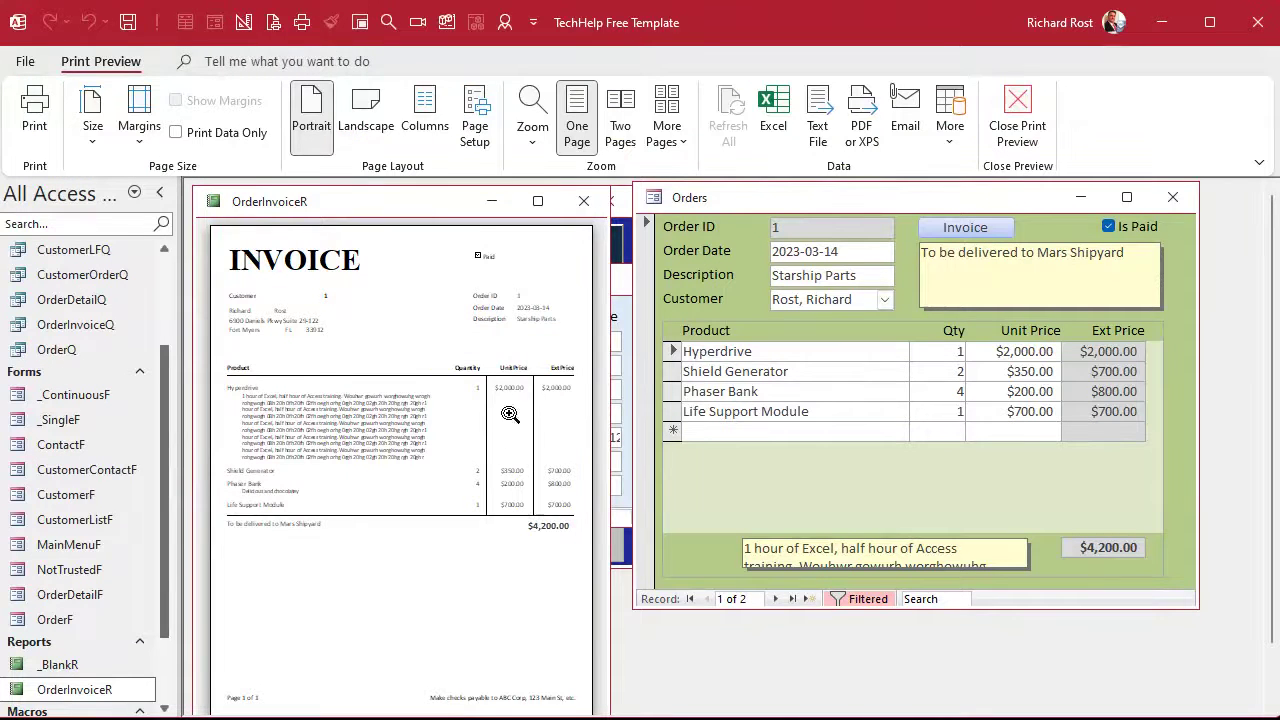
{"action": "left_click", "coordinate": [530, 445]}
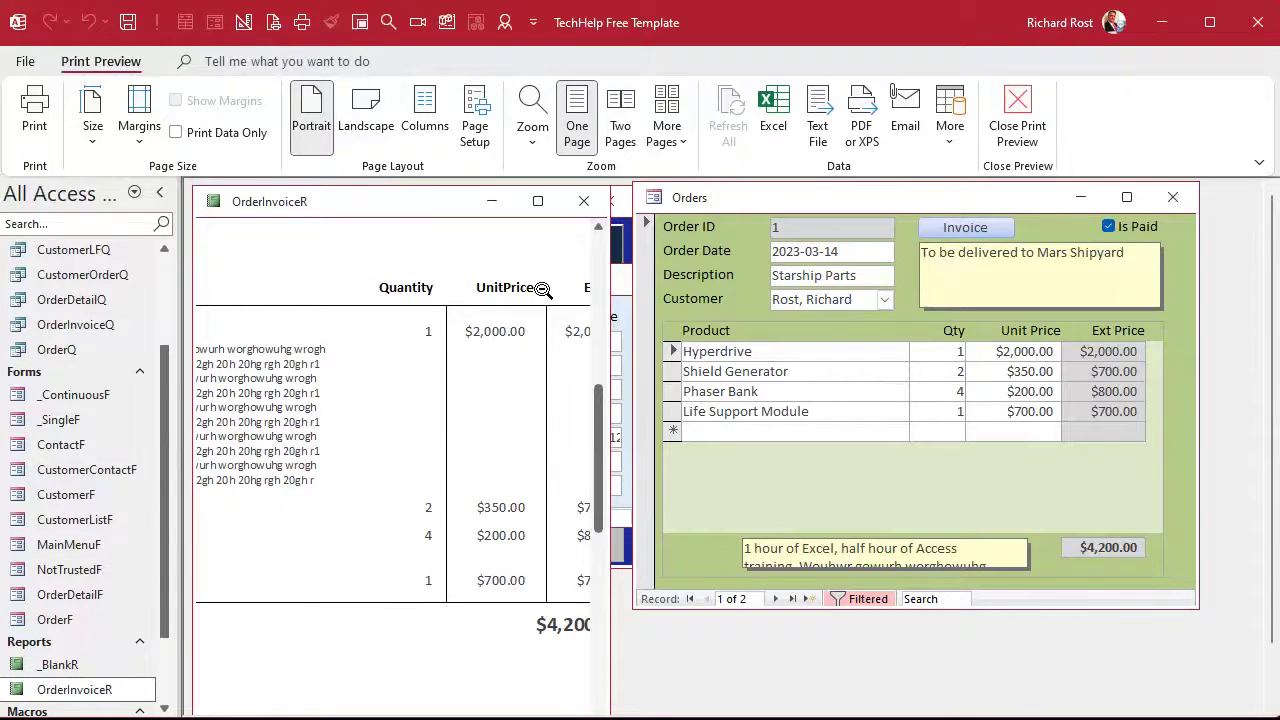
{"action": "left_click", "coordinate": [427, 276]}
{"action": "key", "text": "Escape"}
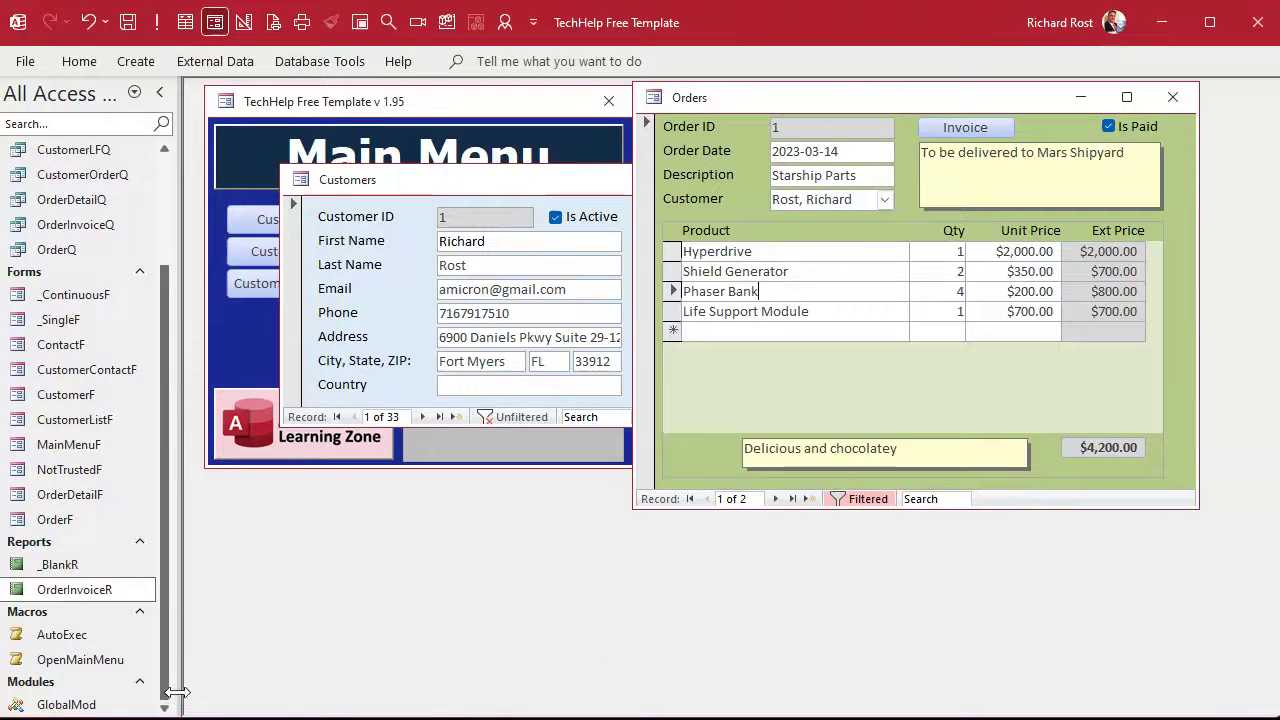
{"action": "right_click", "coordinate": [125, 590]}
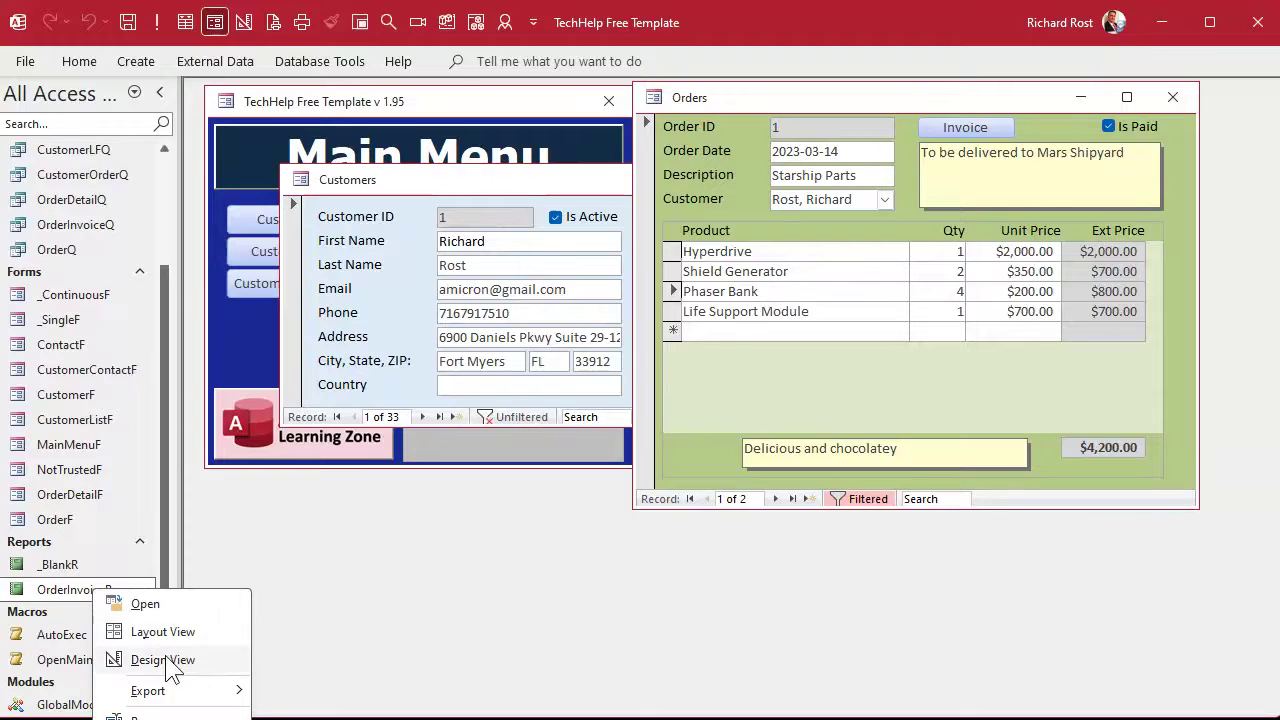
Open OrderInvoiceR in Design View and make the Report Footer section taller
{"action": "left_click", "coordinate": [180, 661]}
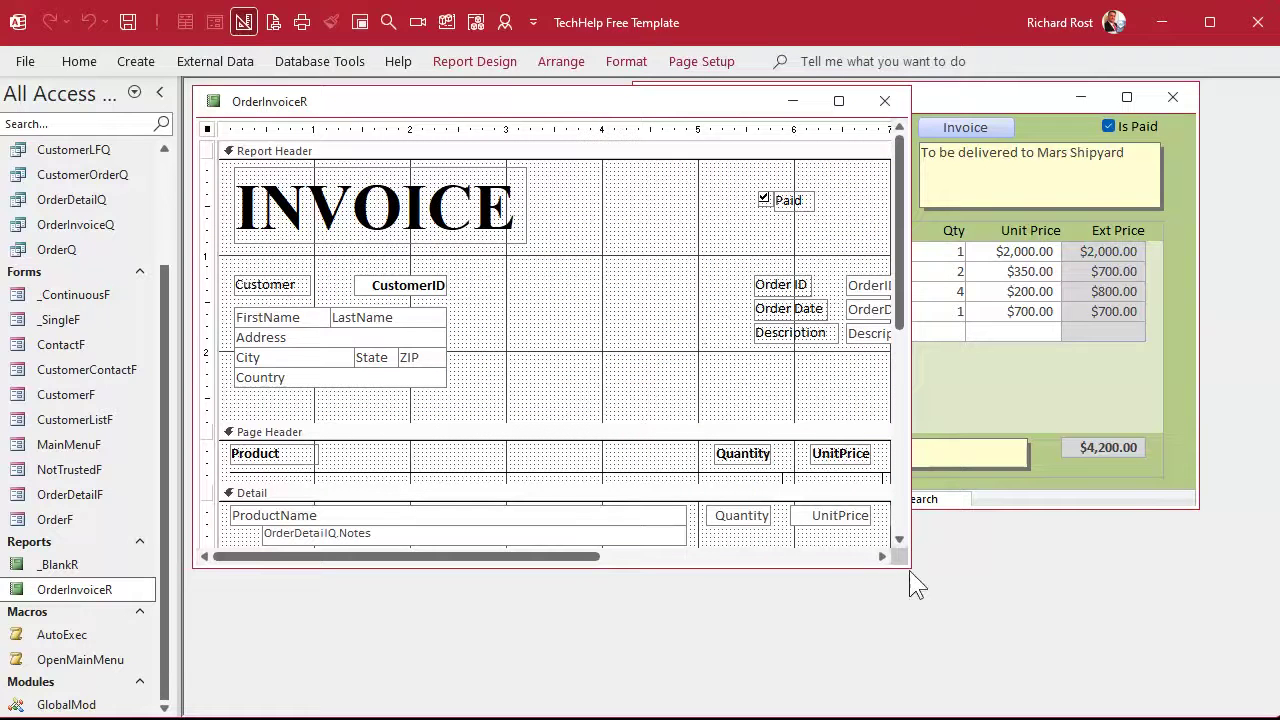
{"action": "left_click_drag", "start_coordinate": [907, 566], "coordinate": [1050, 645]}
{"action": "scroll", "coordinate": [655, 417], "scroll_direction": "down", "scroll_amount": 3}
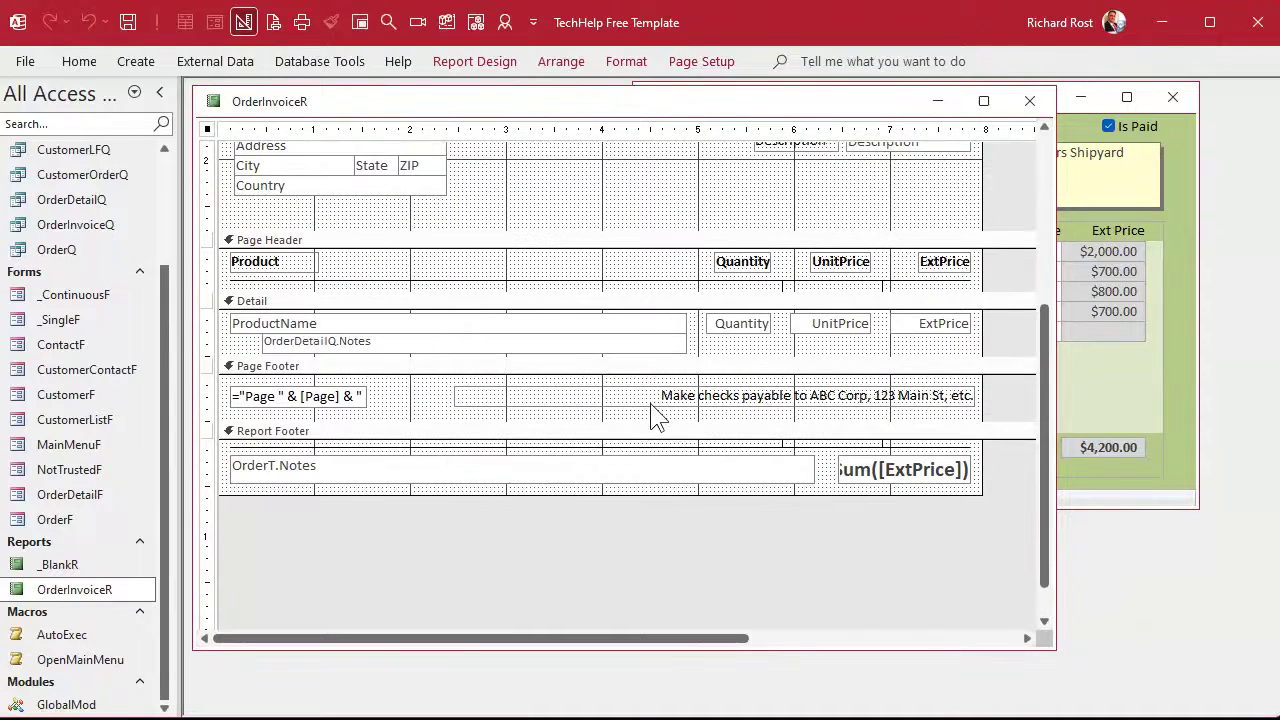
{"action": "mouse_move", "coordinate": [570, 423]}
{"action": "left_mouse_down"}
{"action": "mouse_move", "coordinate": [563, 549]}
{"action": "mouse_move", "coordinate": [577, 417]}
{"action": "left_mouse_up"}
{"action": "left_click_drag", "start_coordinate": [563, 488], "coordinate": [563, 618]}
Paste the picture into the Report Footer, centre it, and preview the updated invoice
{"action": "left_click", "coordinate": [585, 563]}
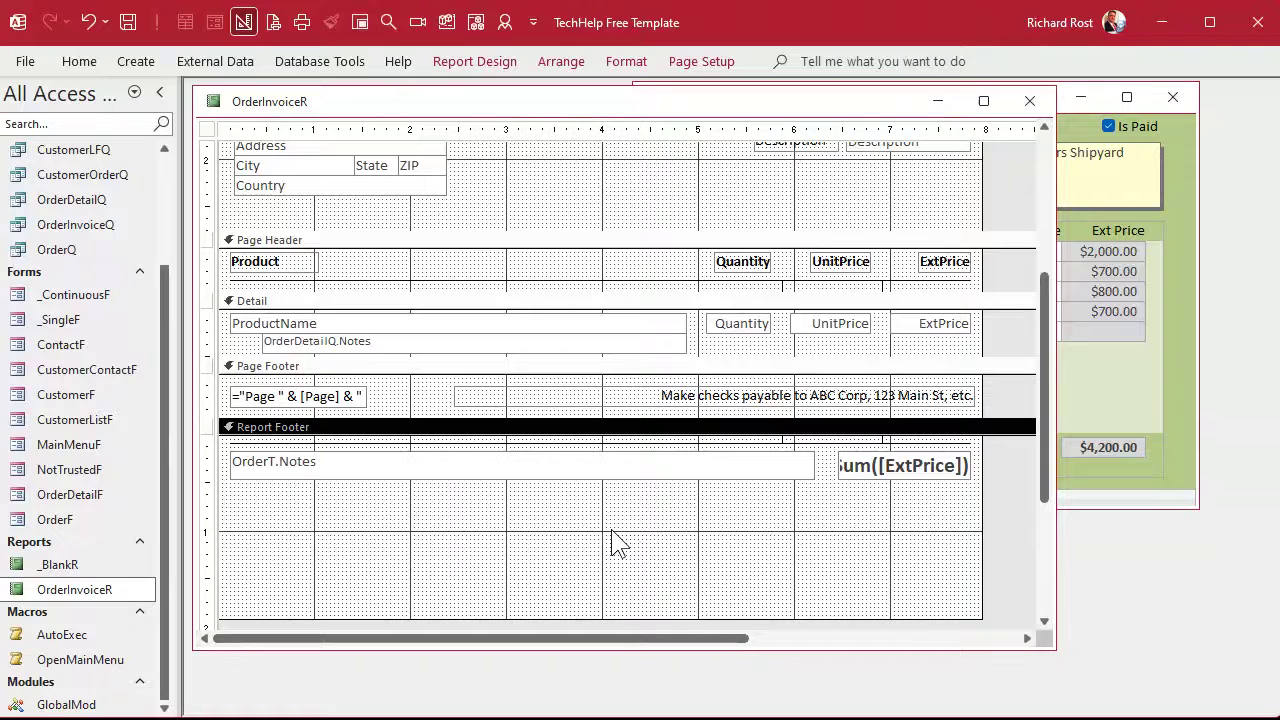
{"action": "key", "text": "ctrl+v"}
{"action": "scroll", "coordinate": [634, 551], "scroll_direction": "down", "scroll_amount": 3}
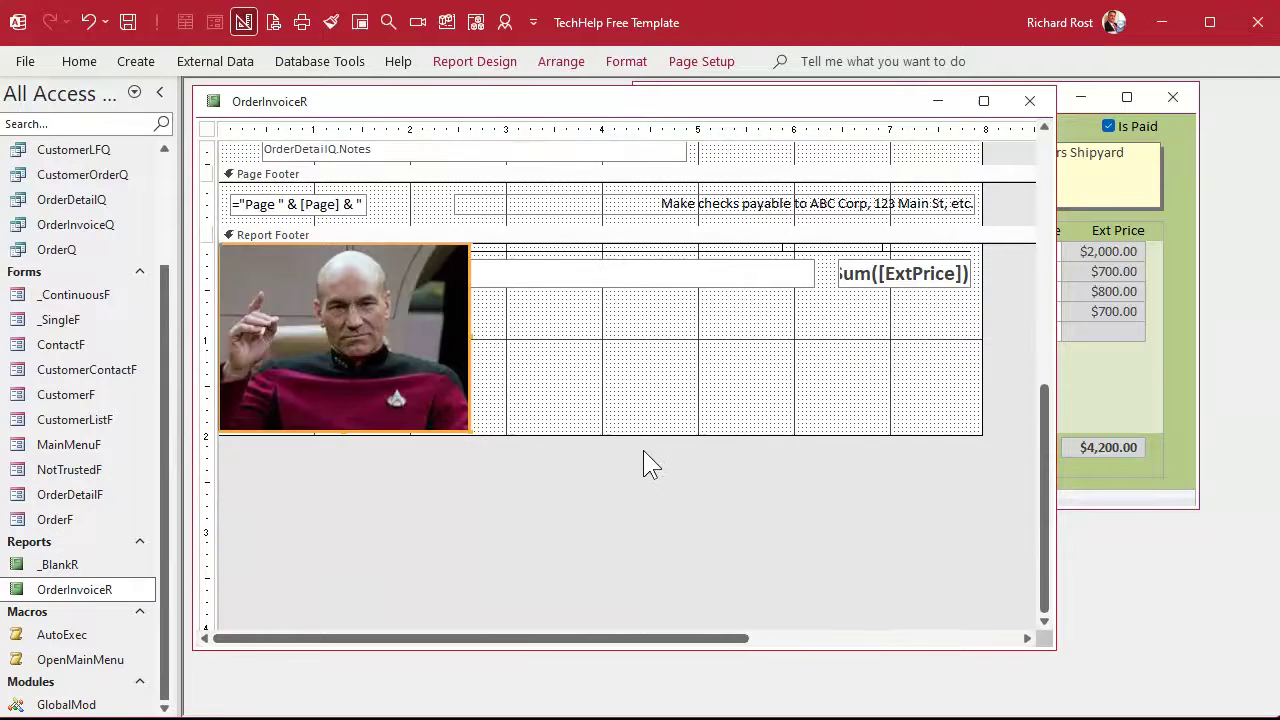
{"action": "left_click_drag", "start_coordinate": [641, 436], "coordinate": [641, 466]}
{"action": "left_click_drag", "start_coordinate": [363, 346], "coordinate": [600, 380]}
{"action": "left_click", "coordinate": [776, 480]}
{"action": "left_click_drag", "start_coordinate": [777, 487], "coordinate": [782, 507]}
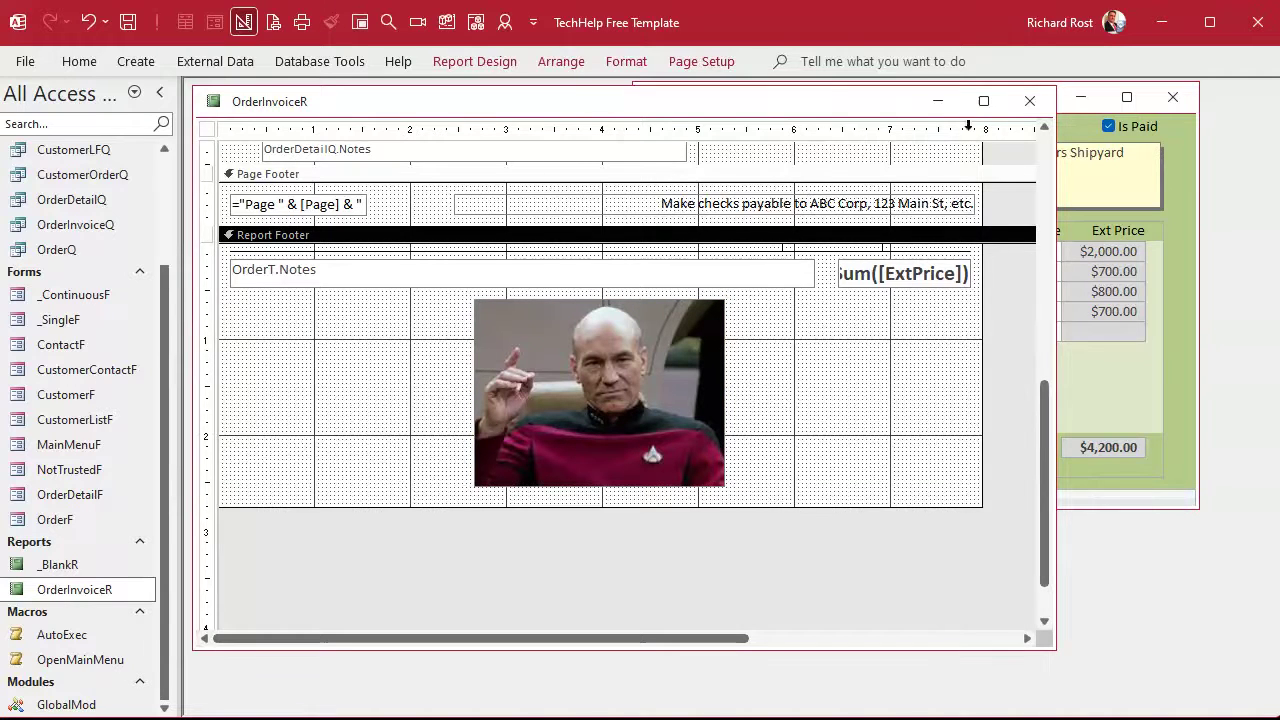
{"action": "left_click", "coordinate": [1030, 100]}
{"action": "left_click", "coordinate": [976, 126]}
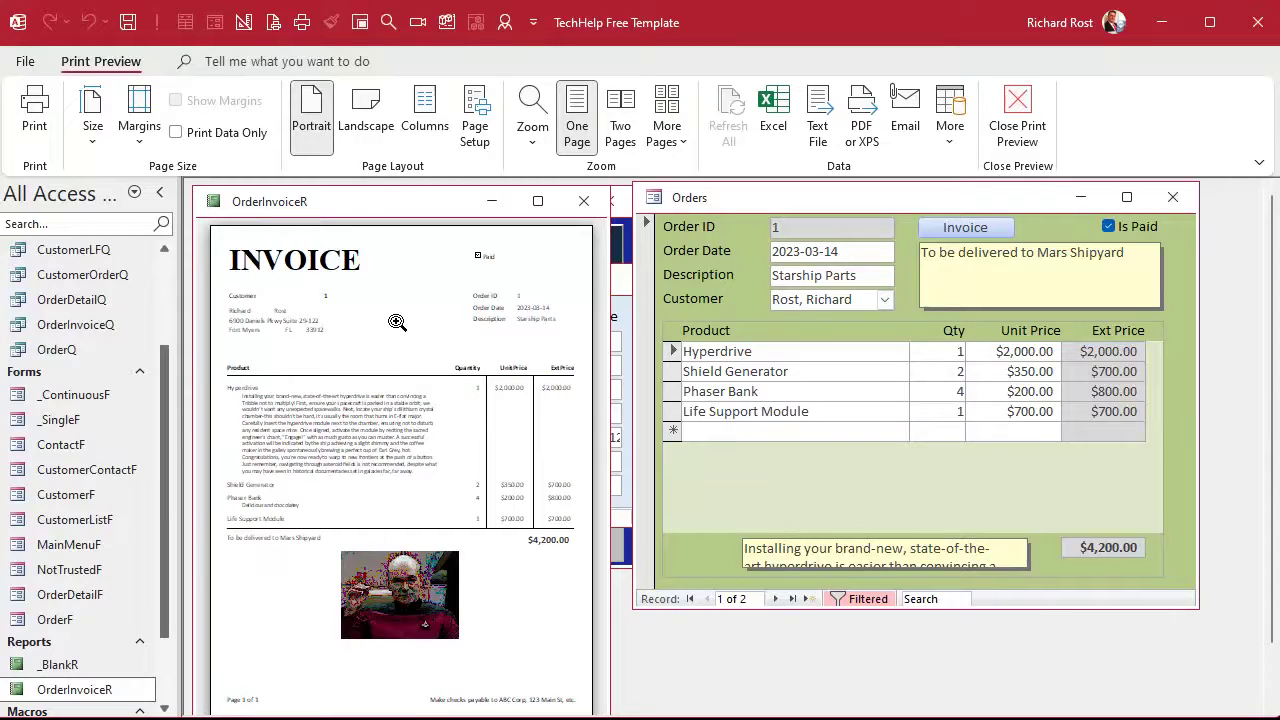
Export the invoice to Word as OrderInvoiceR.rtf, replacing the existing file and opening it afterwards
{"action": "left_click", "coordinate": [948, 130]}
{"action": "left_click", "coordinate": [1010, 195]}
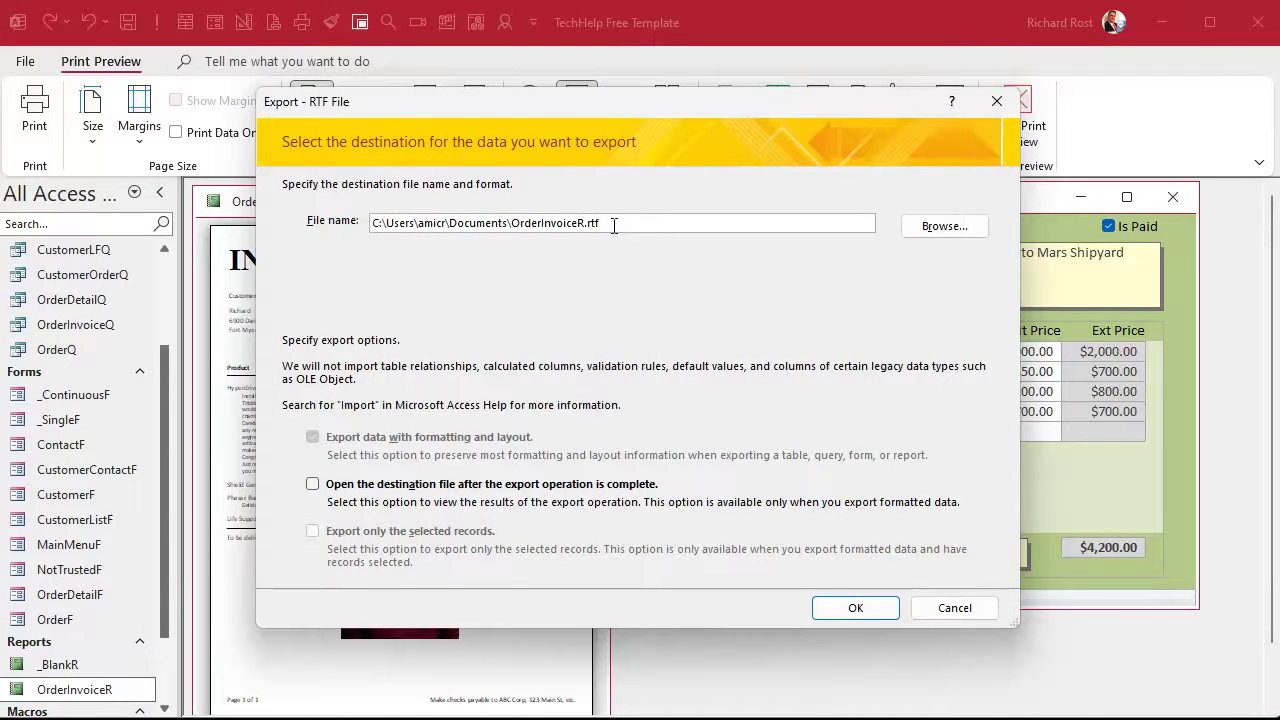
{"action": "left_click", "coordinate": [312, 485]}
{"action": "left_click", "coordinate": [862, 610]}
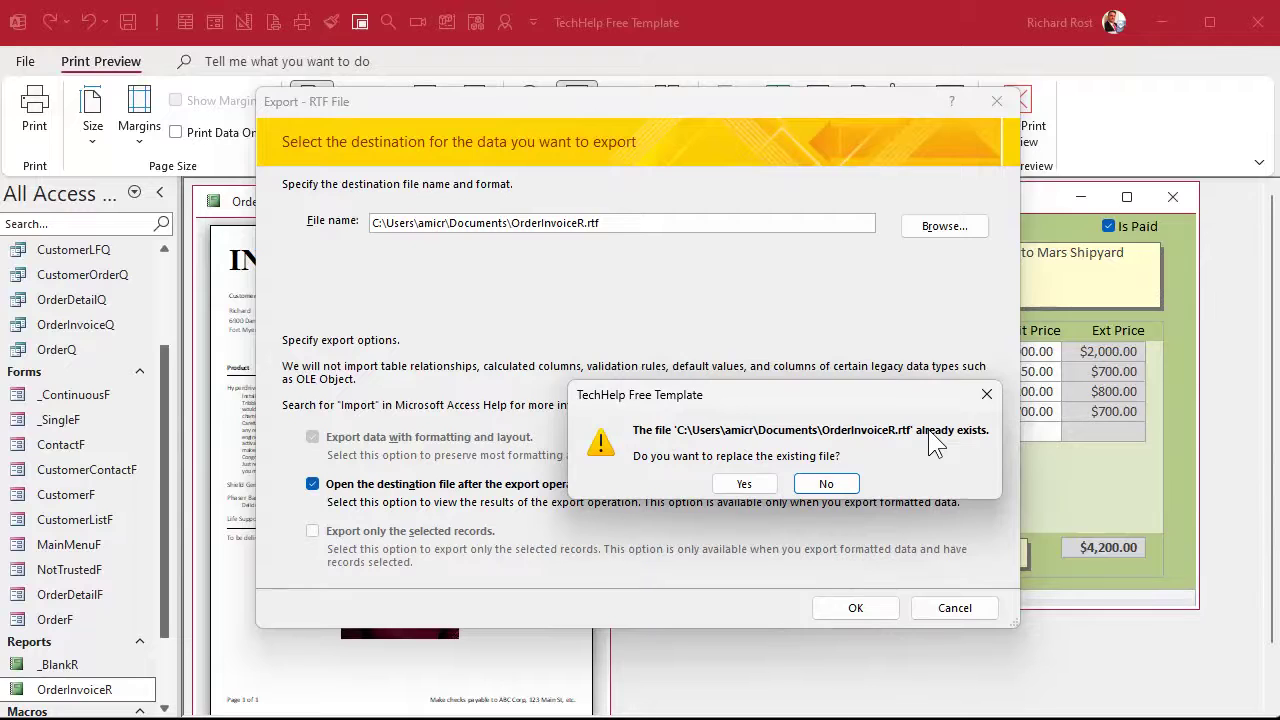
{"action": "left_click", "coordinate": [741, 484]}
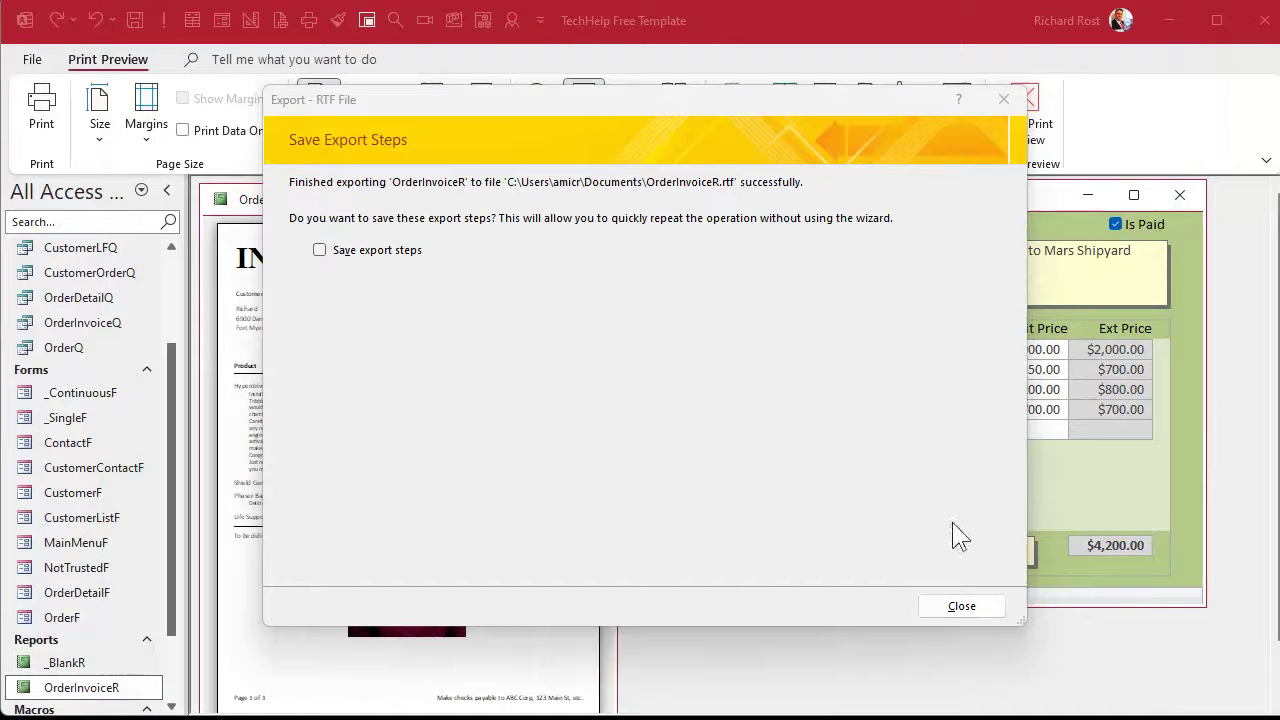
{"action": "left_click", "coordinate": [962, 606]}
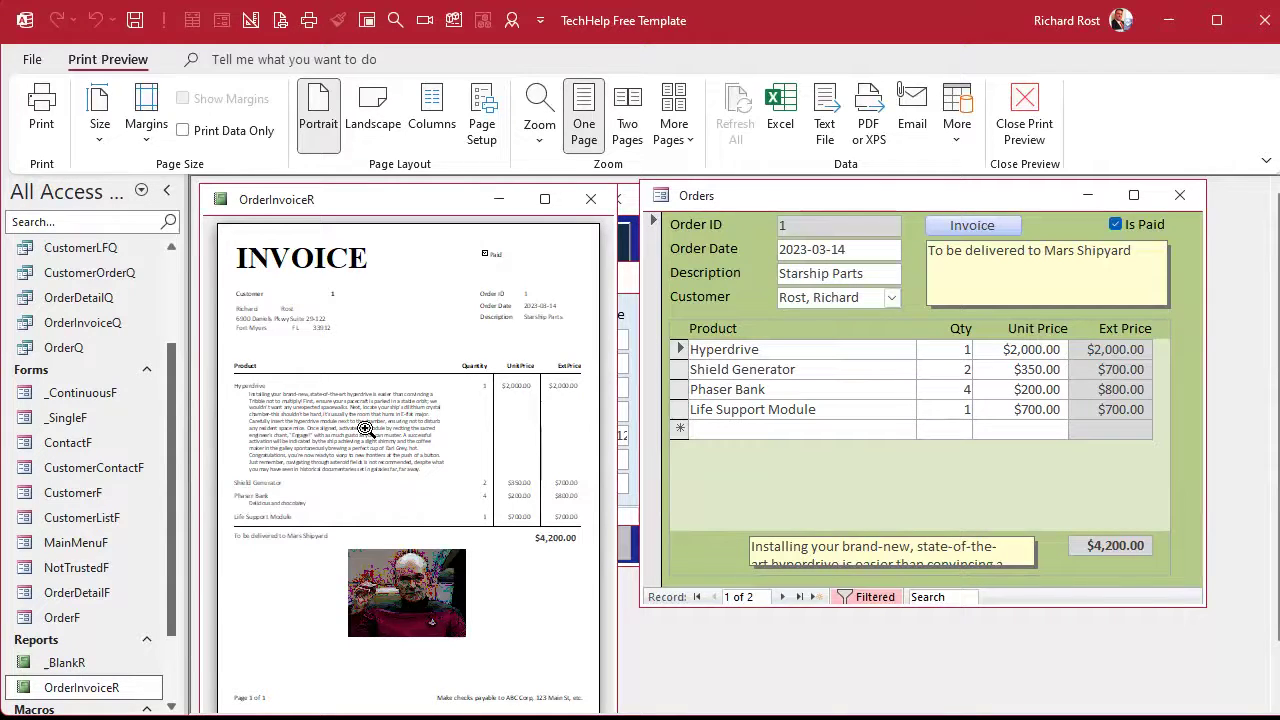
Publish the invoice as a PDF named OrderInvoiceR.pdf into the Google Drive My Drive folder
{"action": "left_click", "coordinate": [870, 130]}
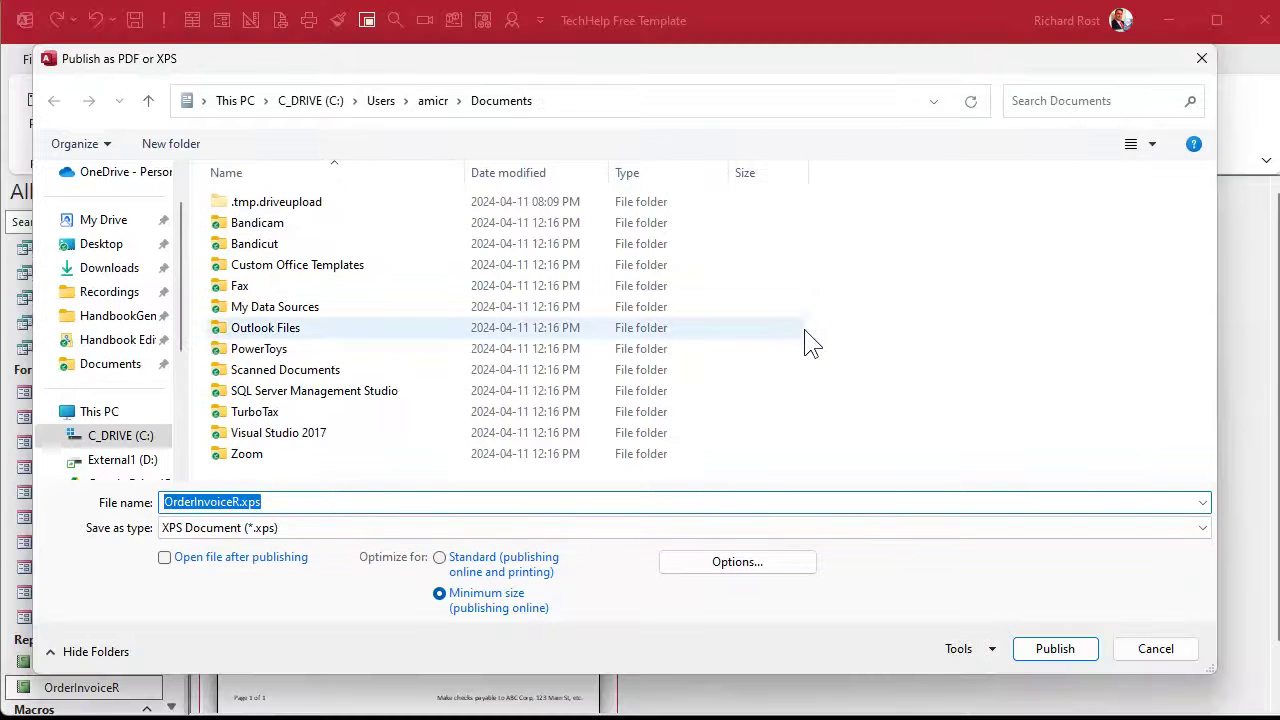
{"action": "left_click", "coordinate": [97, 222]}
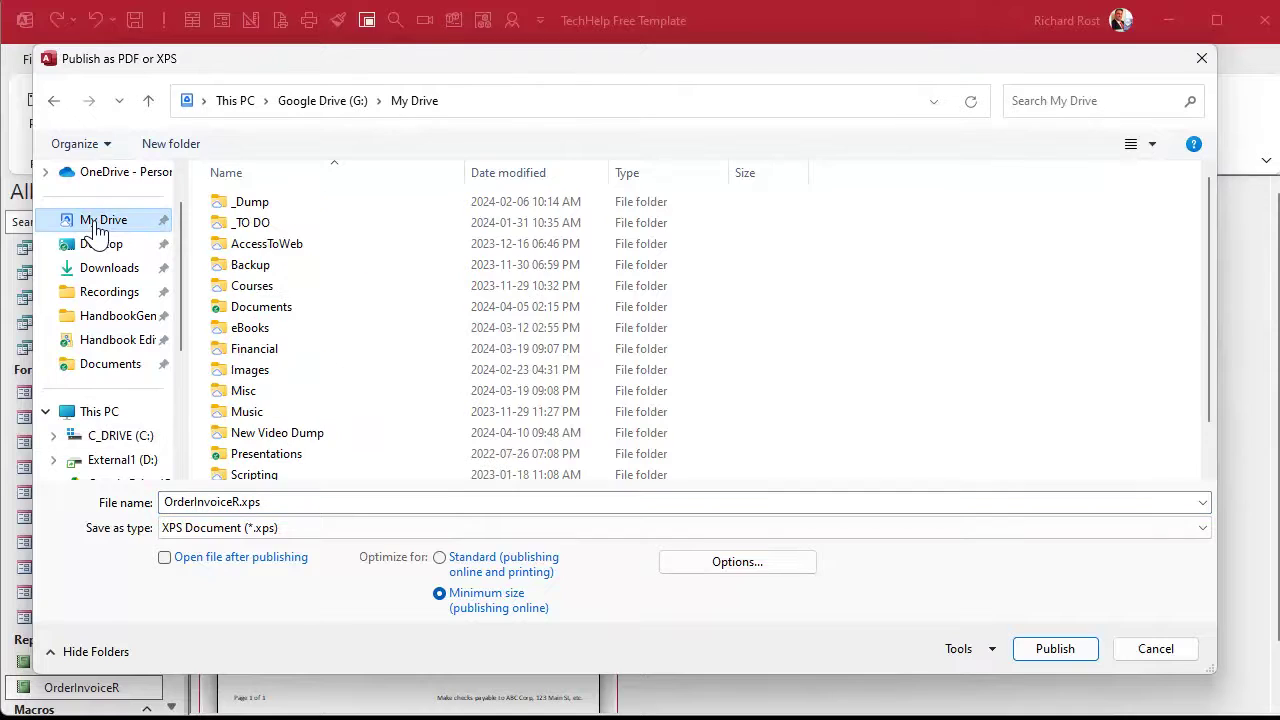
{"action": "scroll", "coordinate": [488, 380], "scroll_direction": "down", "scroll_amount": 1}
{"action": "left_click", "coordinate": [287, 528]}
{"action": "left_click", "coordinate": [287, 555]}
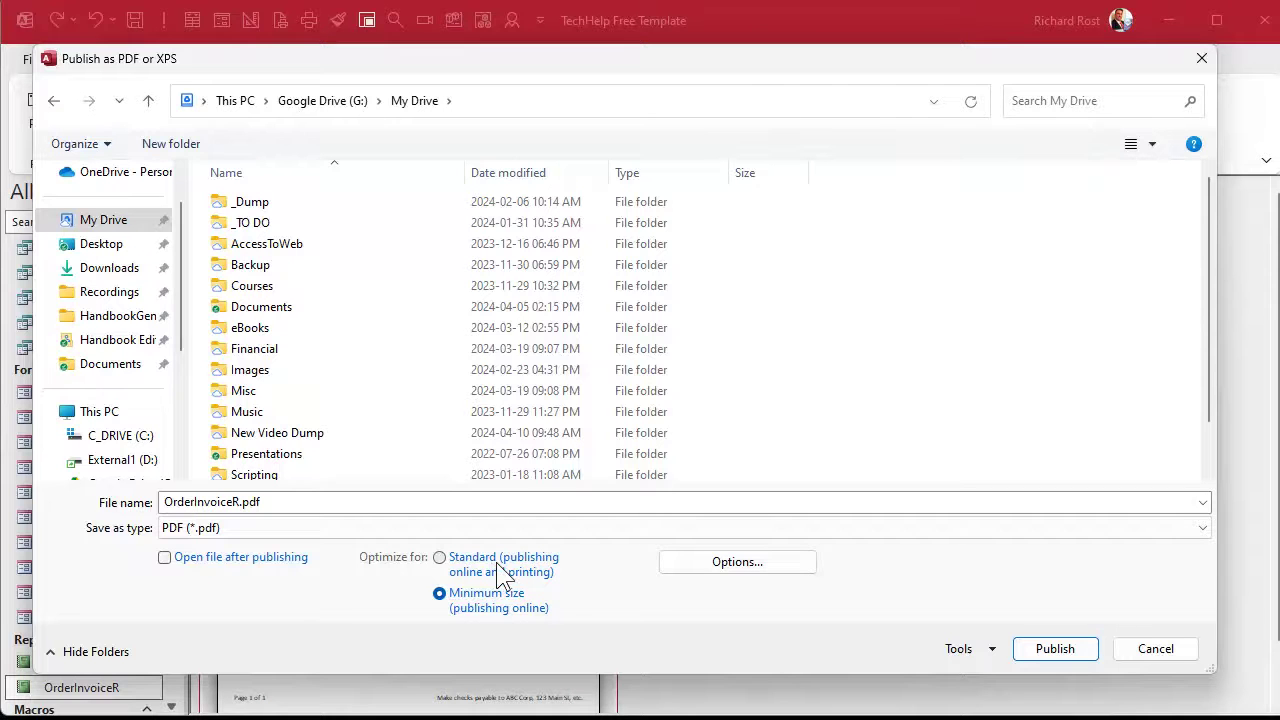
{"action": "left_click", "coordinate": [1078, 650]}
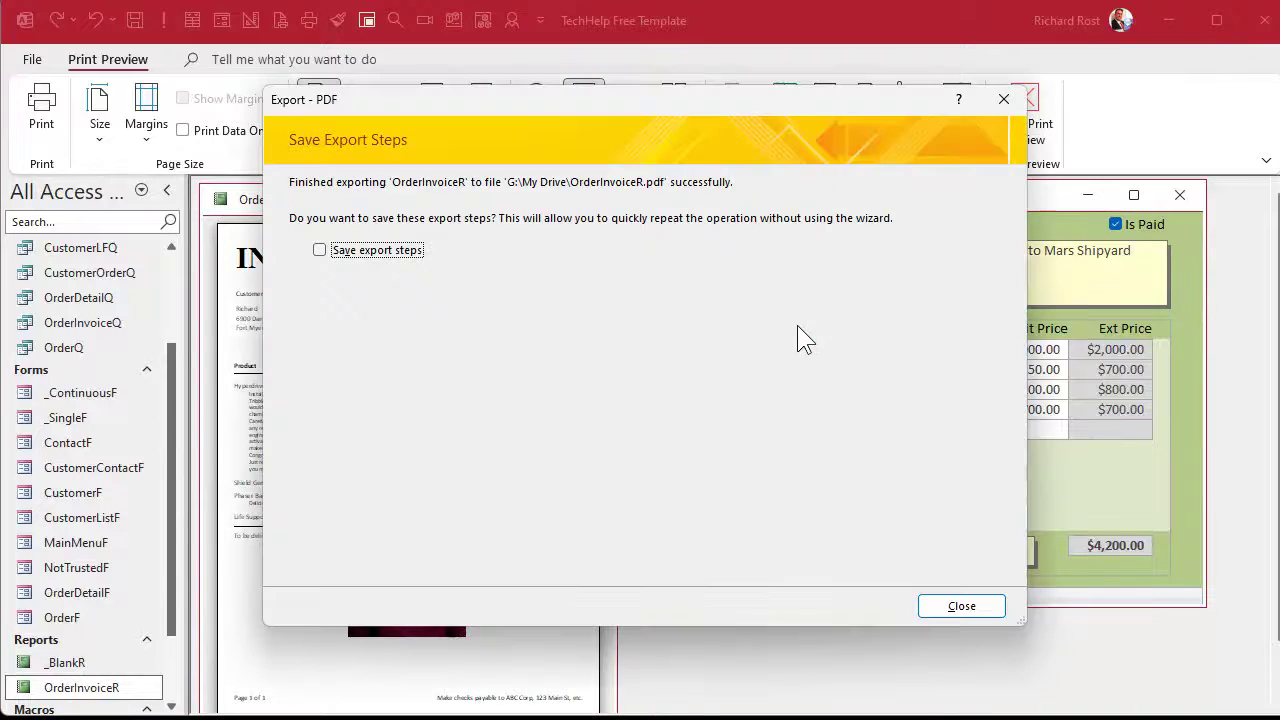
{"action": "left_click", "coordinate": [961, 606]}
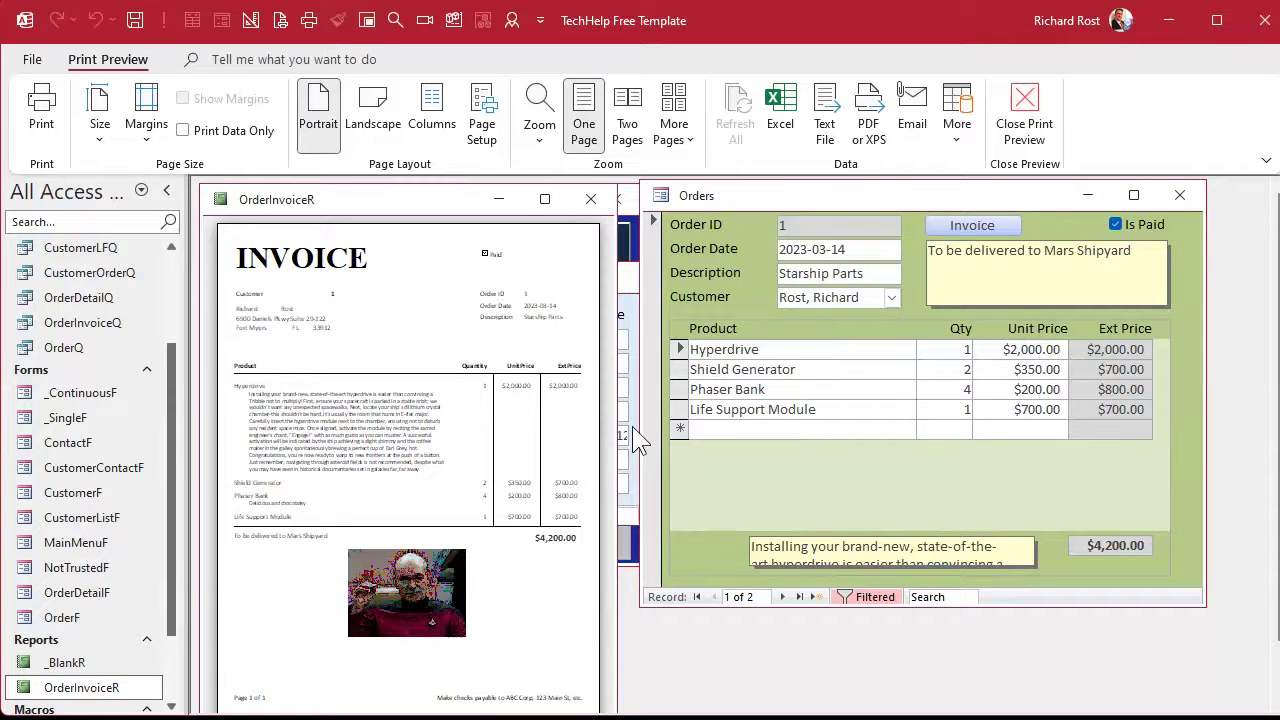
Open OrderInvoiceR.pdf from the My Drive folder in File Explorer
{"action": "key", "text": "super+e"}
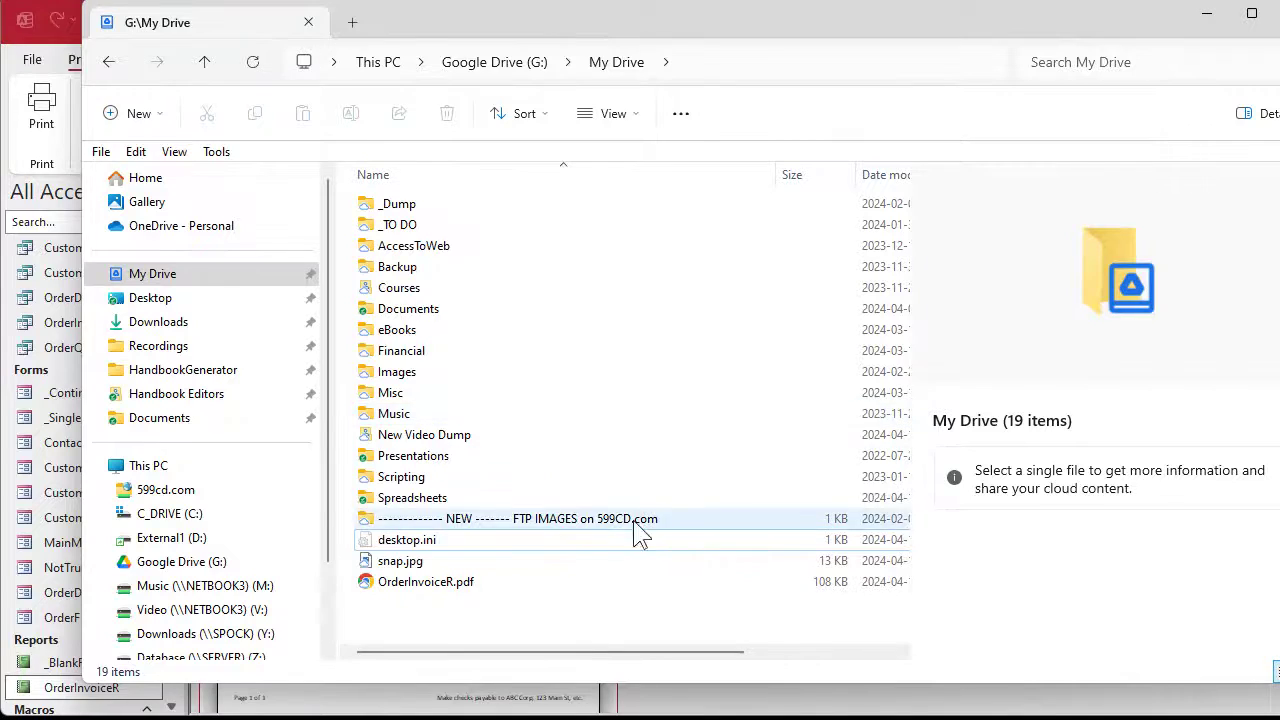
{"action": "left_click", "coordinate": [440, 590]}
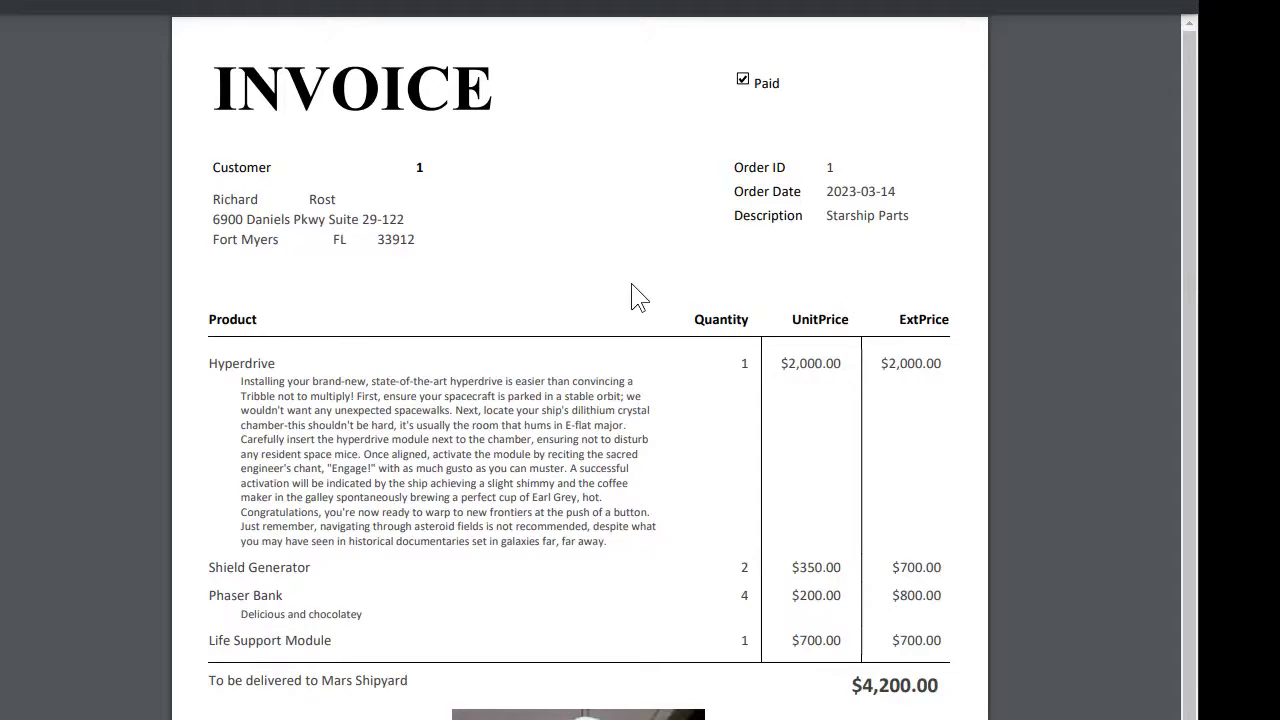
Scroll the PDF down to confirm the footer picture is included, then close the viewer
{"action": "scroll", "coordinate": [639, 297], "scroll_direction": "down", "scroll_amount": 1}
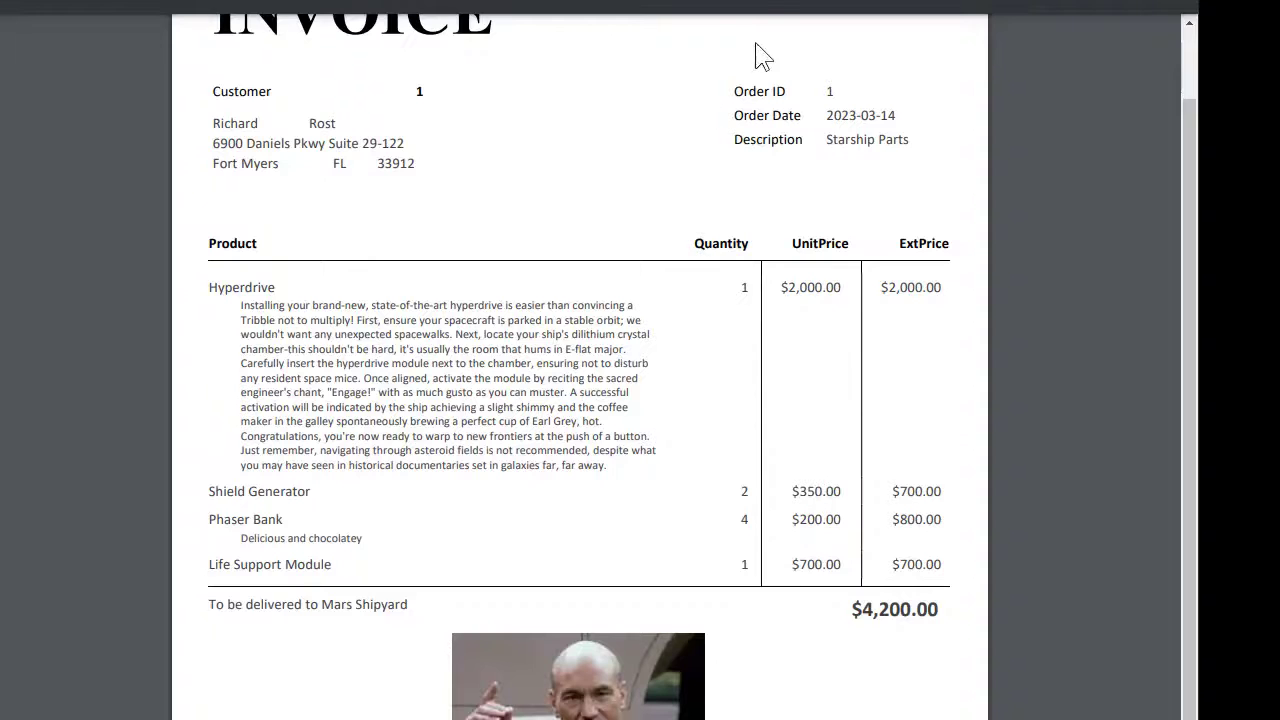
{"action": "scroll", "coordinate": [768, 3], "scroll_direction": "down", "scroll_amount": 3}
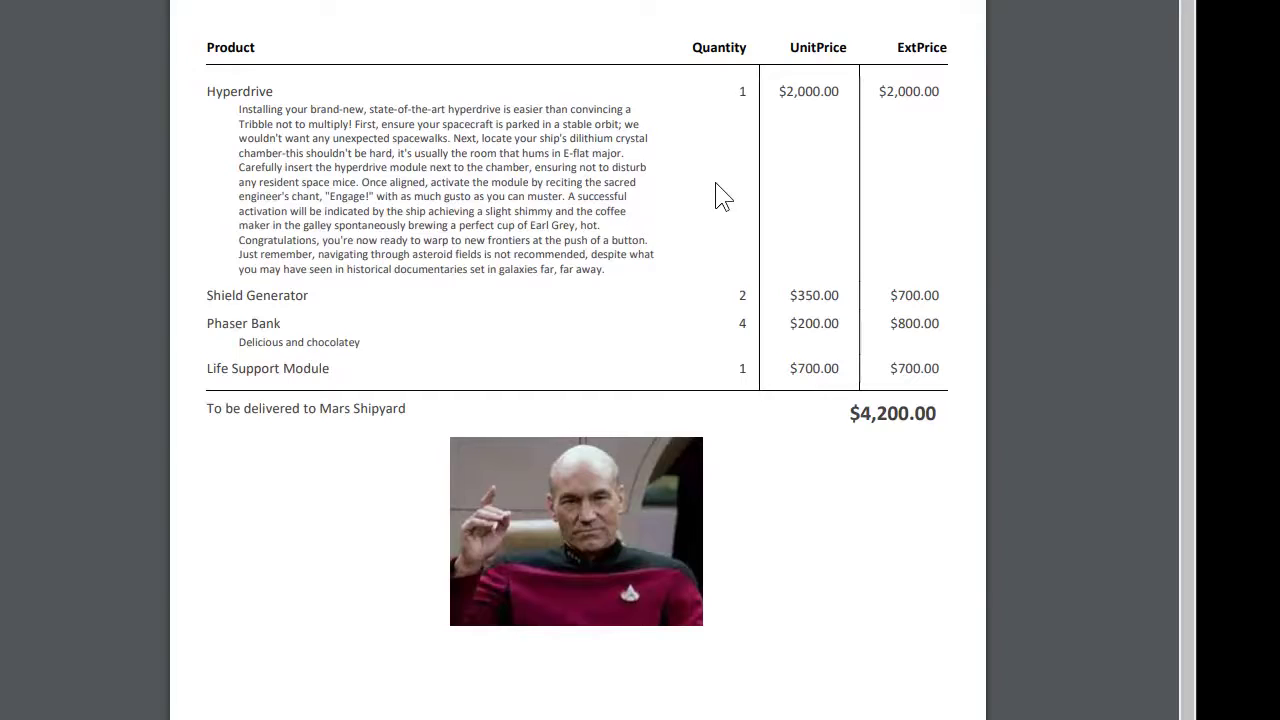
{"action": "key", "text": "alt+F4"}
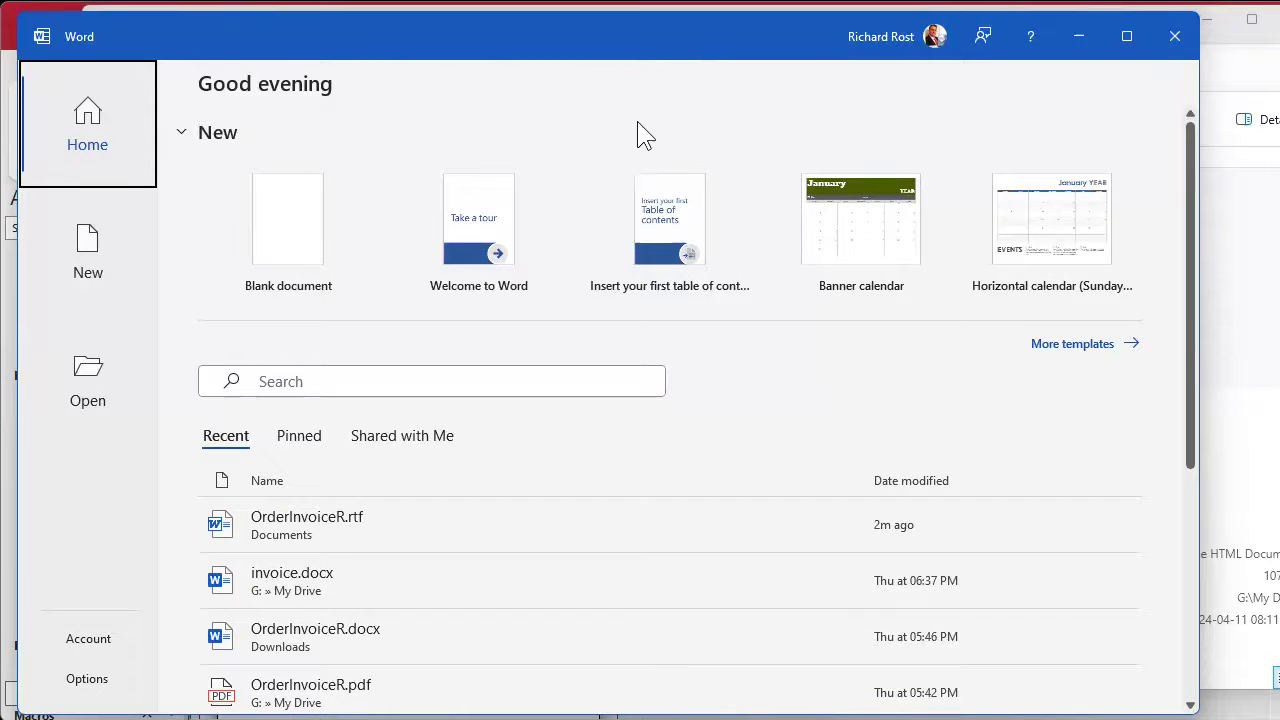
Open OrderInvoiceR.pdf from Google Drive > My Drive in Word
{"action": "left_click", "coordinate": [100, 388]}
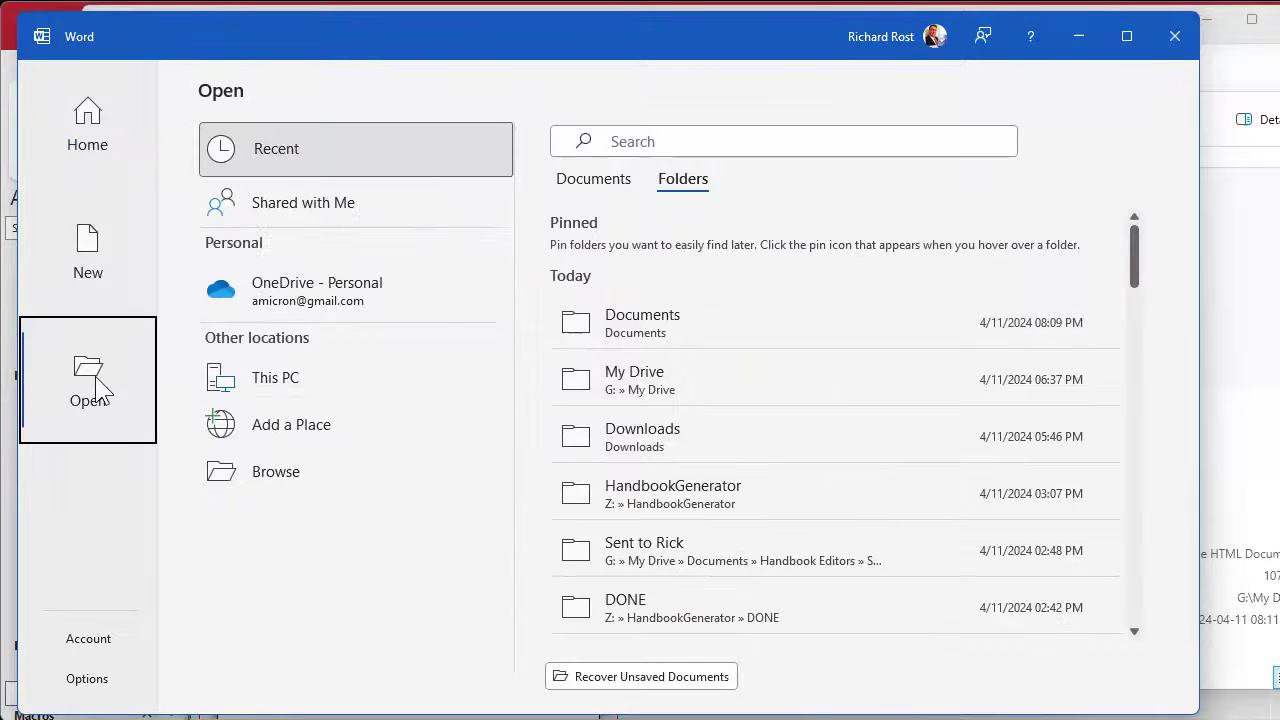
{"action": "left_click", "coordinate": [301, 476]}
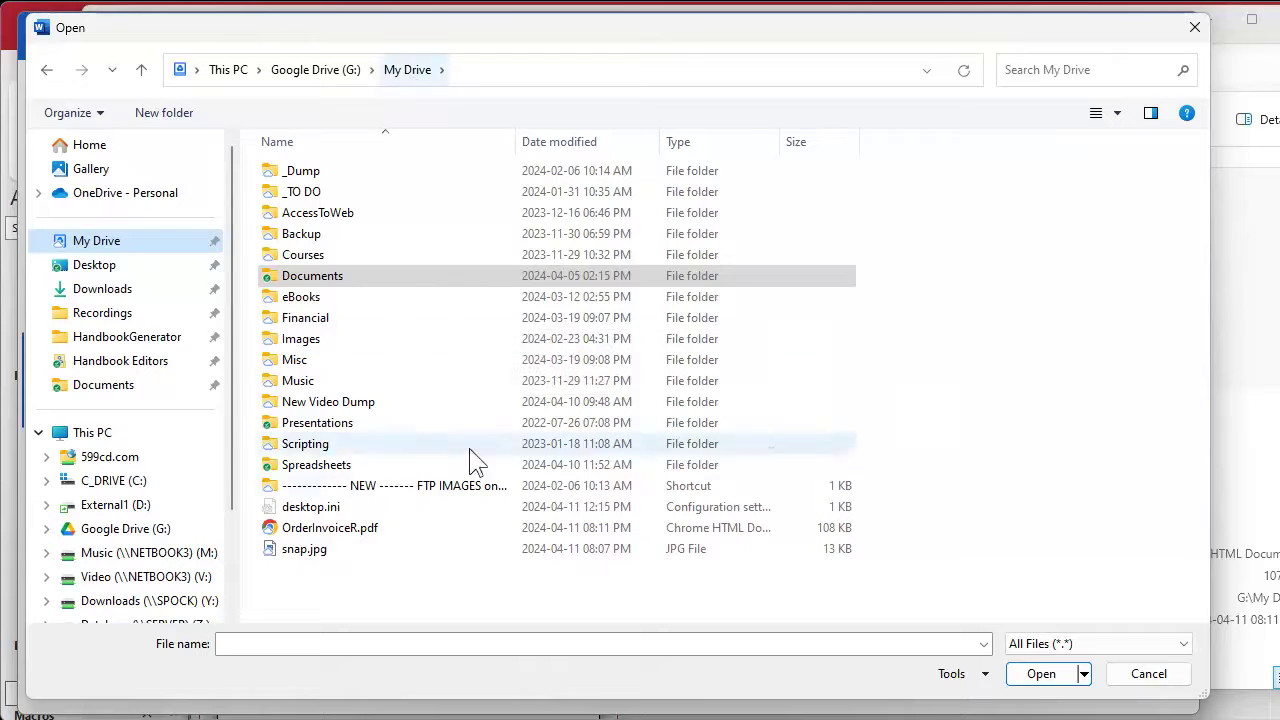
{"action": "left_click", "coordinate": [323, 530]}
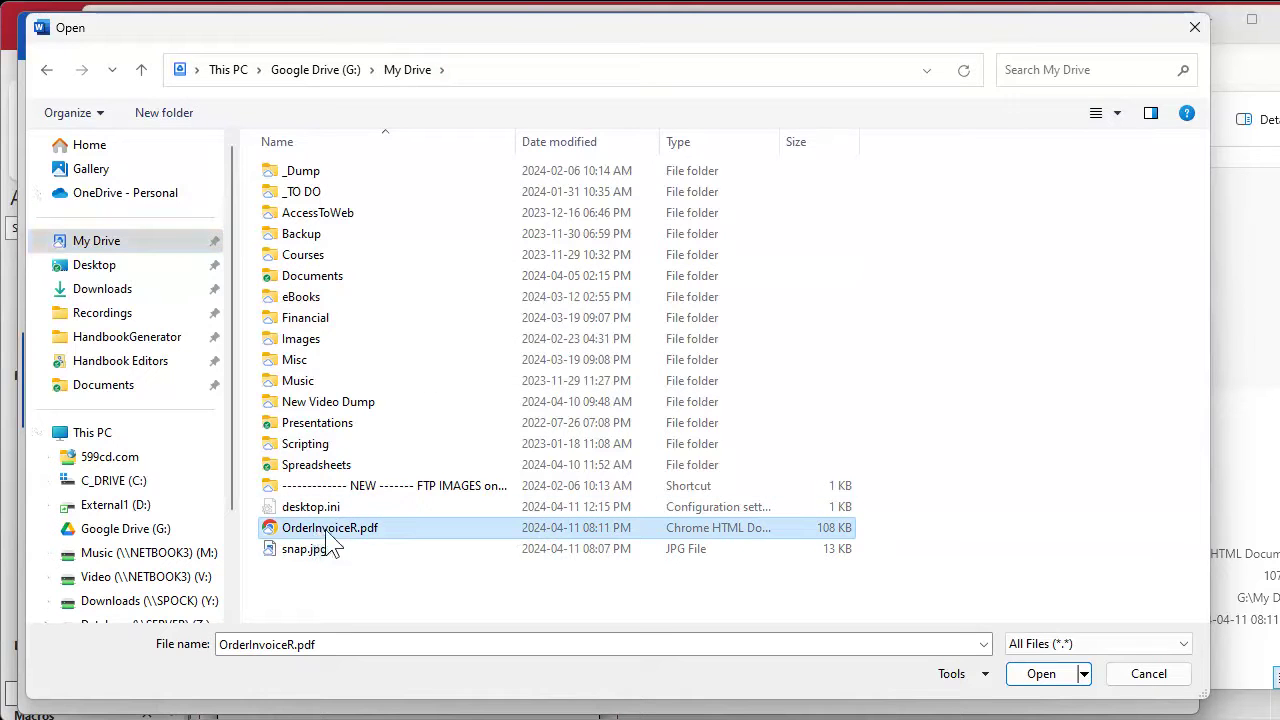
{"action": "left_click", "coordinate": [1046, 675]}
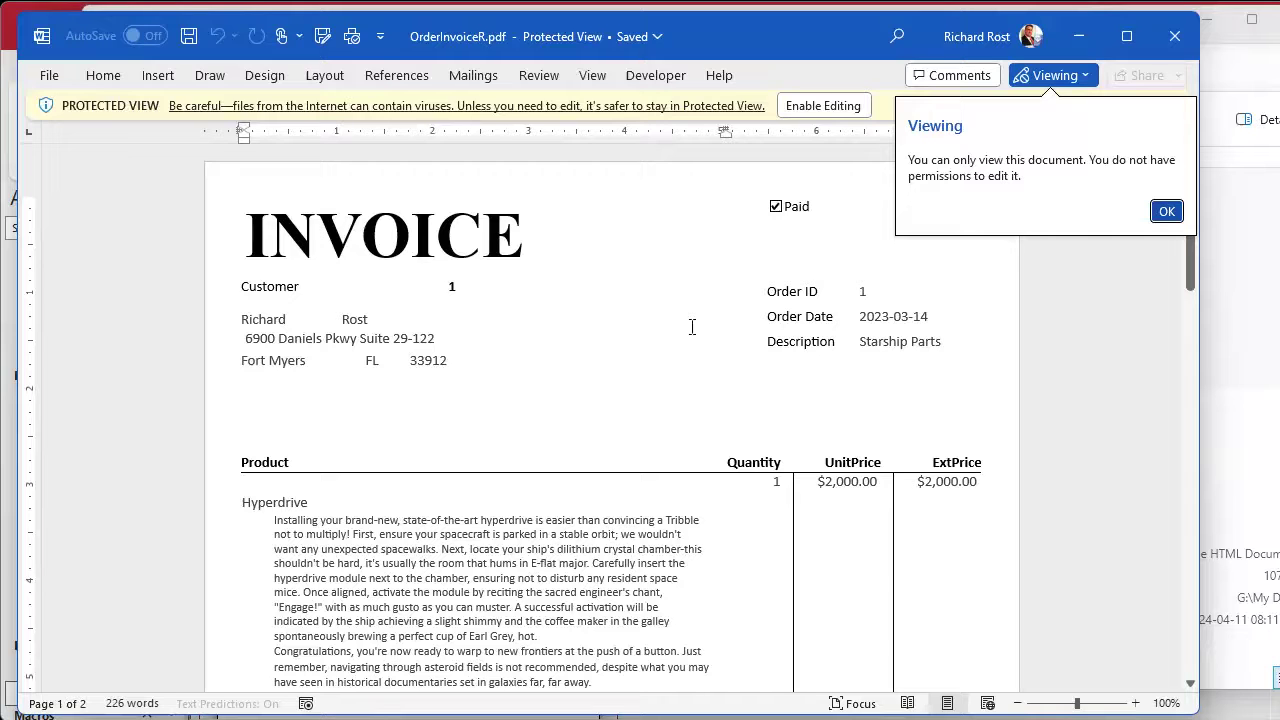
Enable editing on the converted invoice and scroll through it to the picture and page-2 footer
{"action": "left_click", "coordinate": [829, 110]}
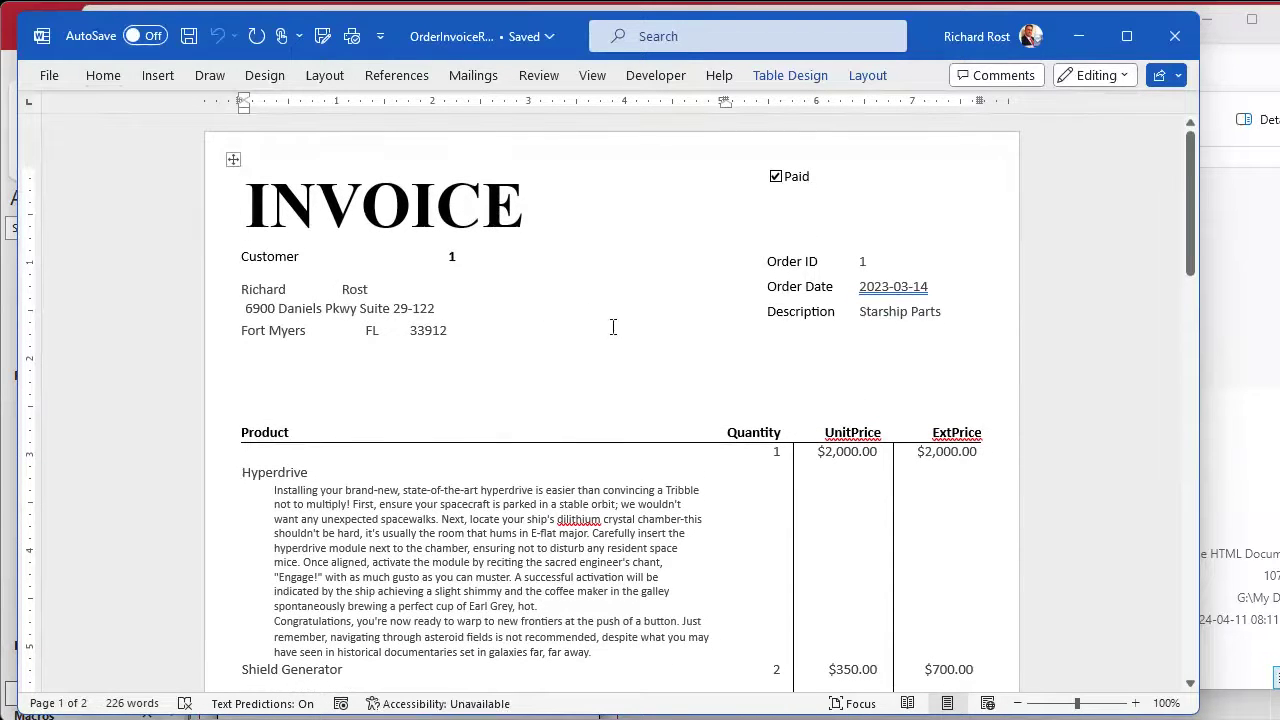
{"action": "scroll", "coordinate": [613, 327], "scroll_direction": "down", "scroll_amount": 5}
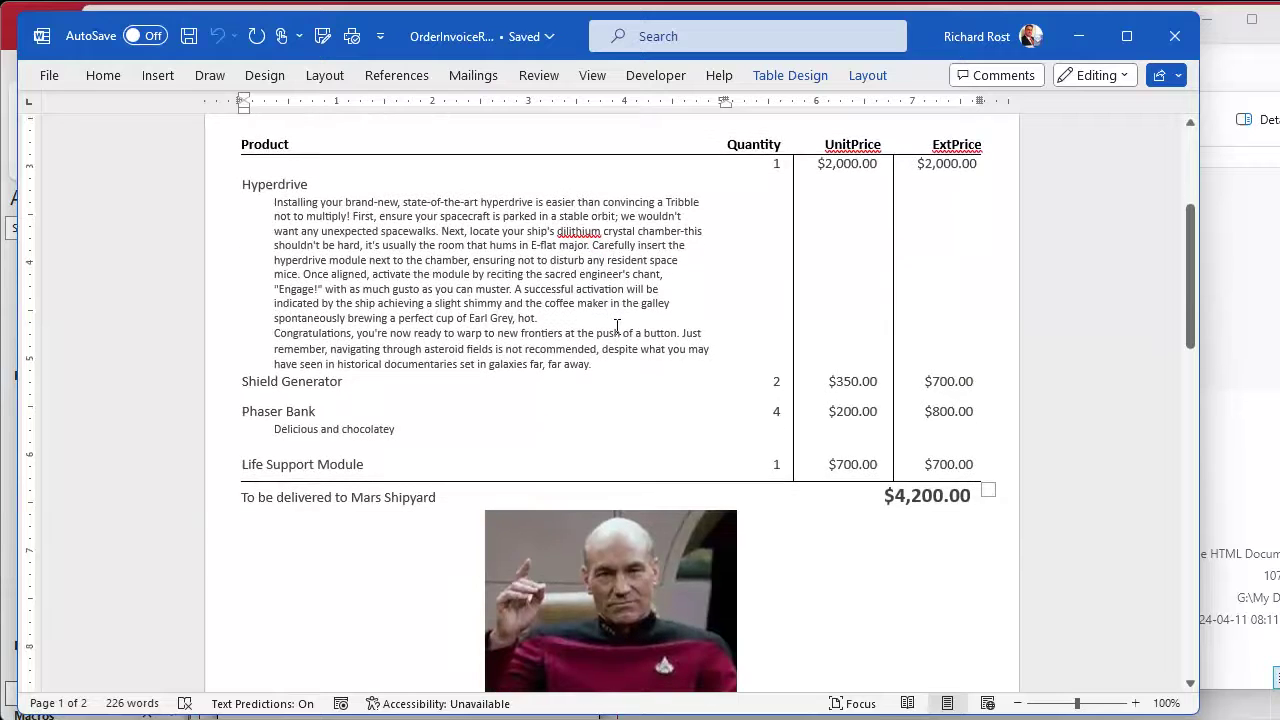
{"action": "scroll", "coordinate": [613, 327], "scroll_direction": "down", "scroll_amount": 2}
{"action": "left_click", "coordinate": [790, 527]}
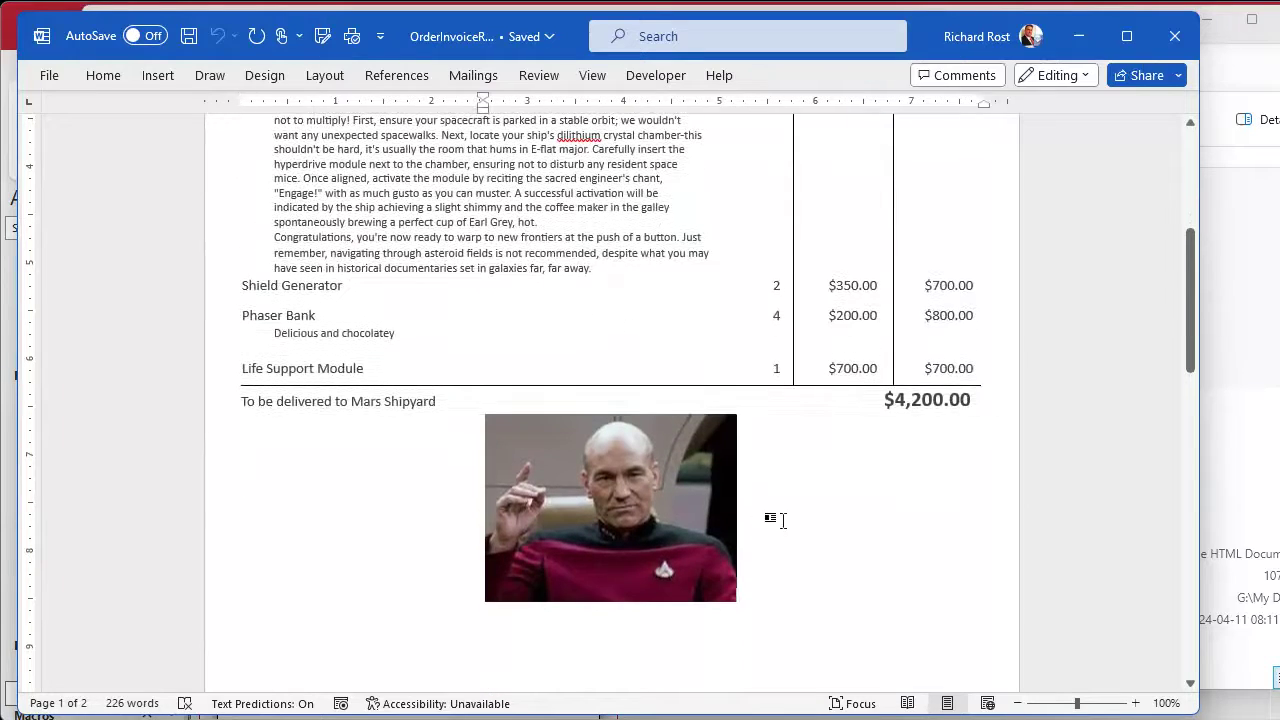
{"action": "scroll", "coordinate": [783, 511], "scroll_direction": "up", "scroll_amount": 7}
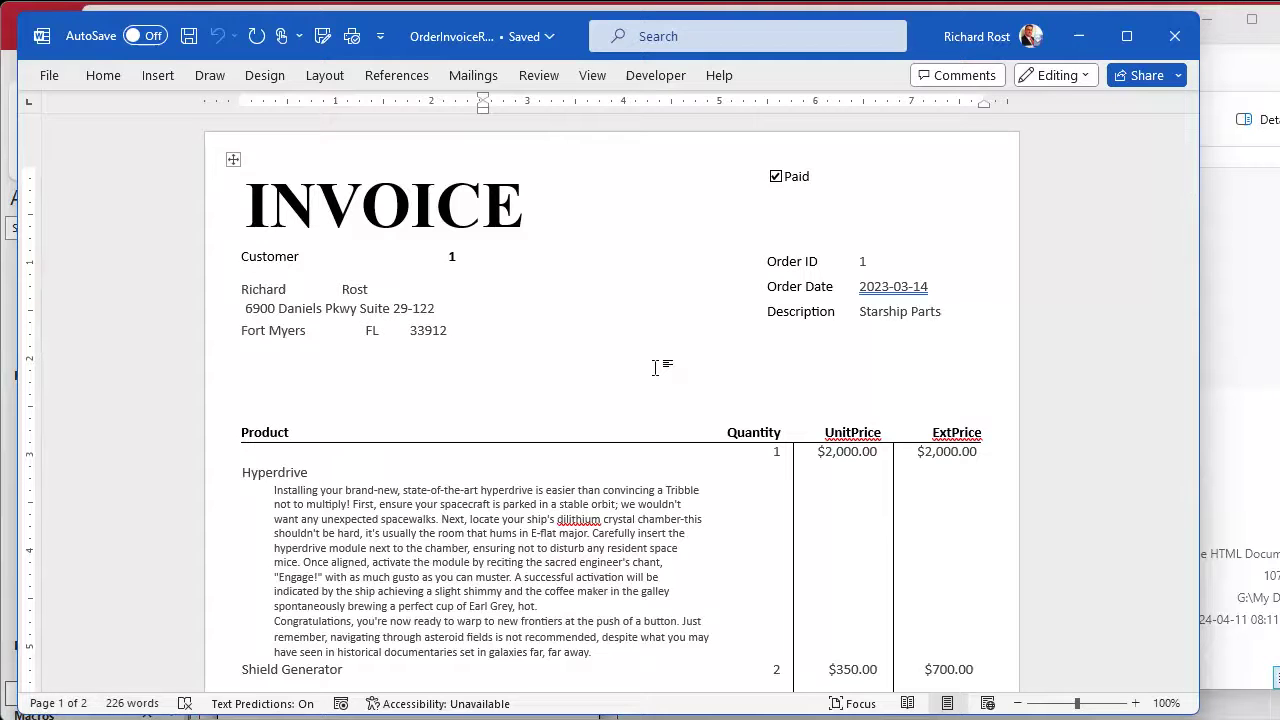
{"action": "scroll", "coordinate": [662, 367], "scroll_direction": "down", "scroll_amount": 3}
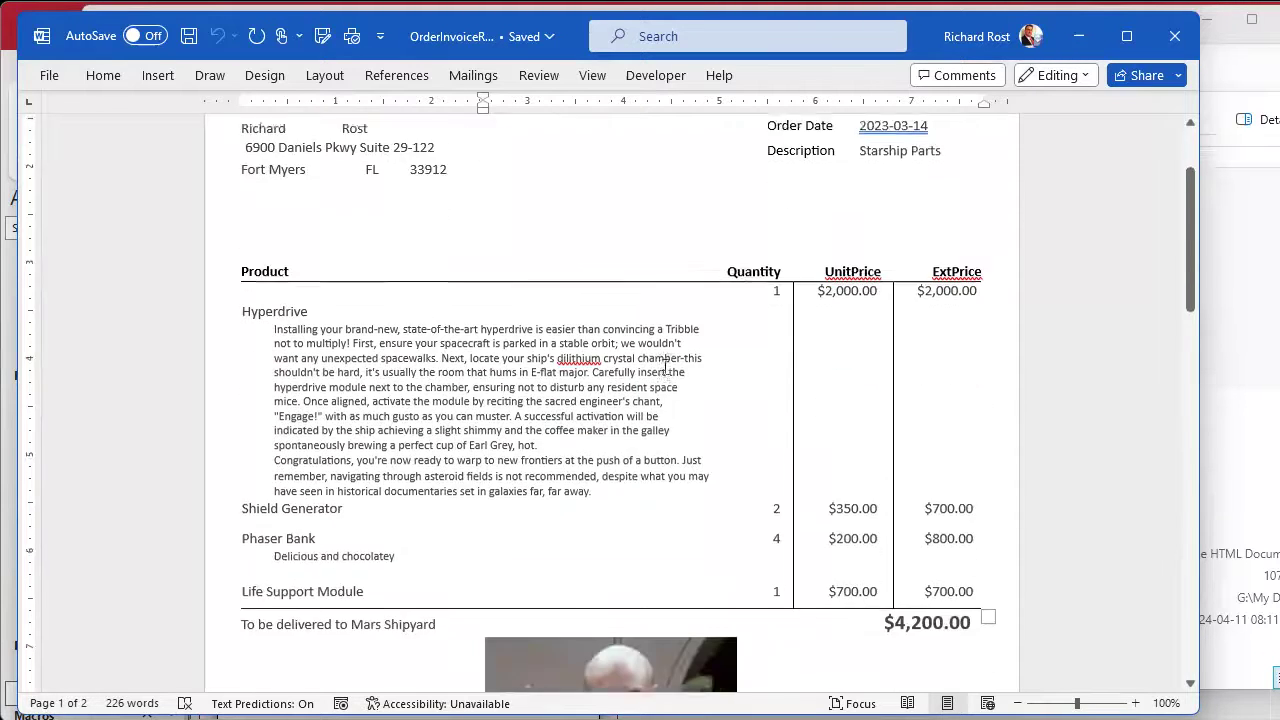
{"action": "scroll", "coordinate": [663, 366], "scroll_direction": "down", "scroll_amount": 8}
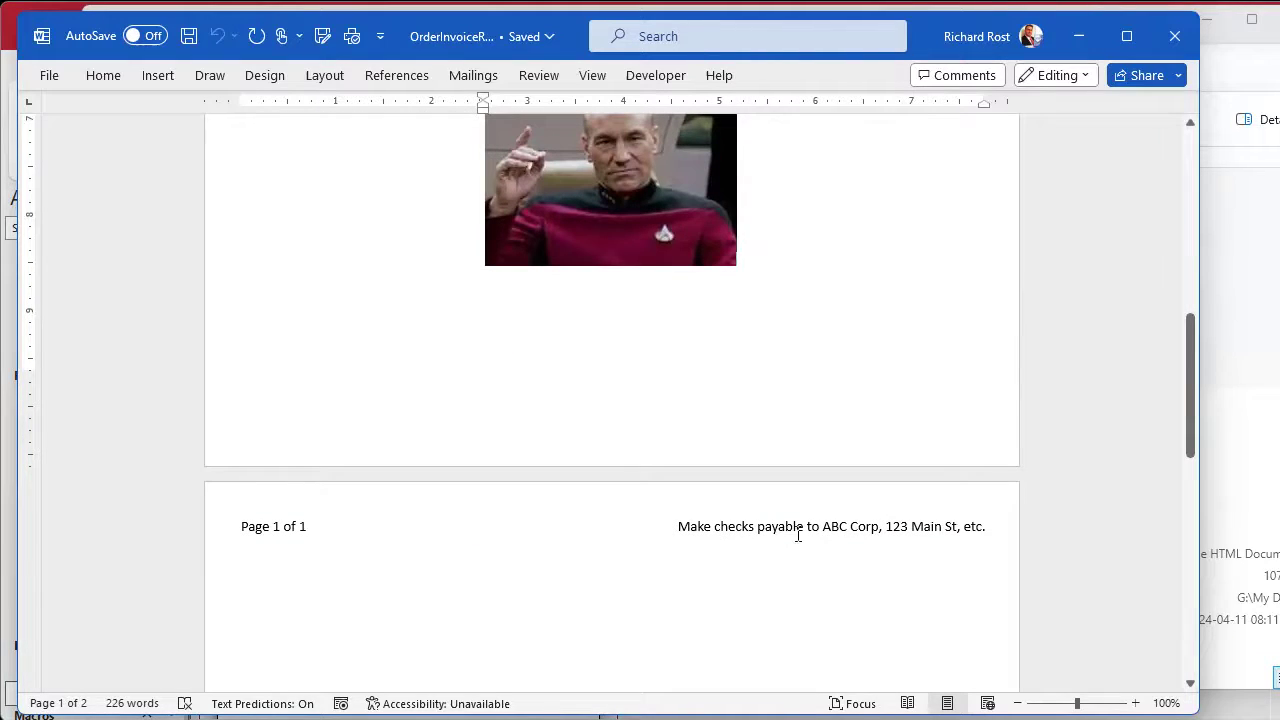
Keep the full ribbon showing and turn on Show/Hide ¶ formatting marks
{"action": "left_click", "coordinate": [723, 363]}
{"action": "left_click", "coordinate": [855, 362]}
{"action": "scroll", "coordinate": [855, 362], "scroll_direction": "up", "scroll_amount": 5}
{"action": "key", "text": "ctrl+F1"}
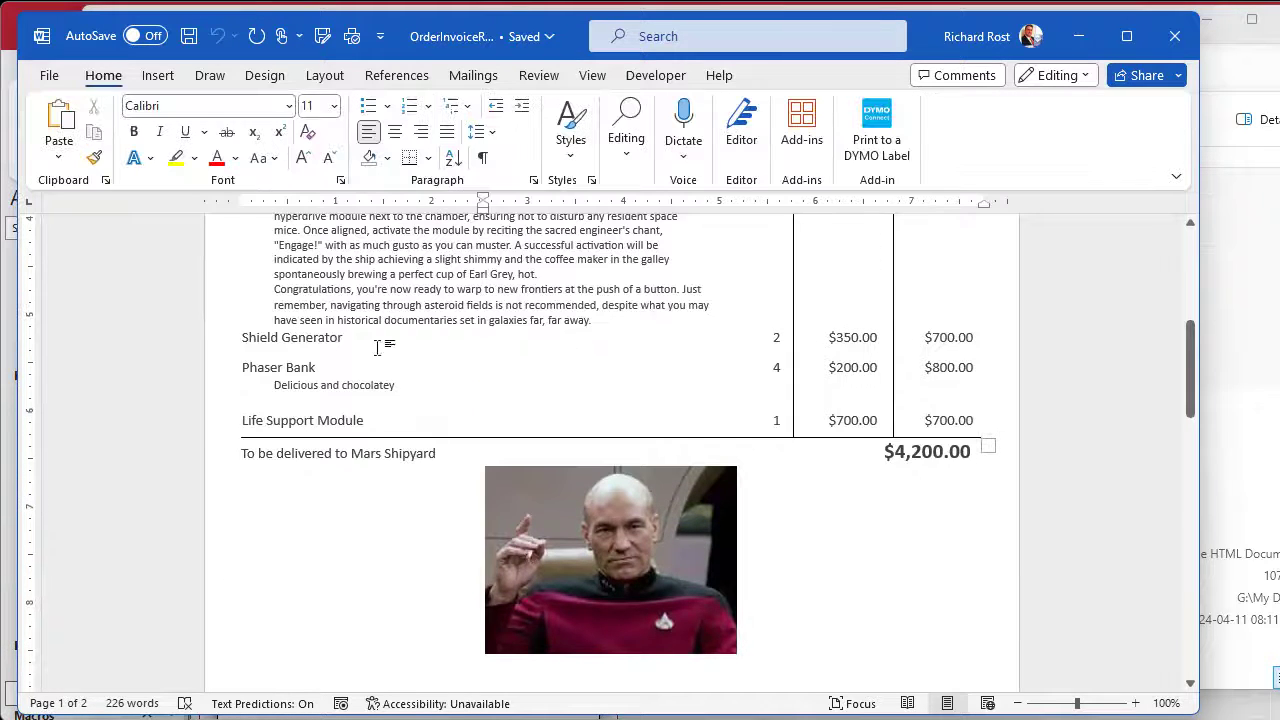
{"action": "left_click", "coordinate": [482, 157]}
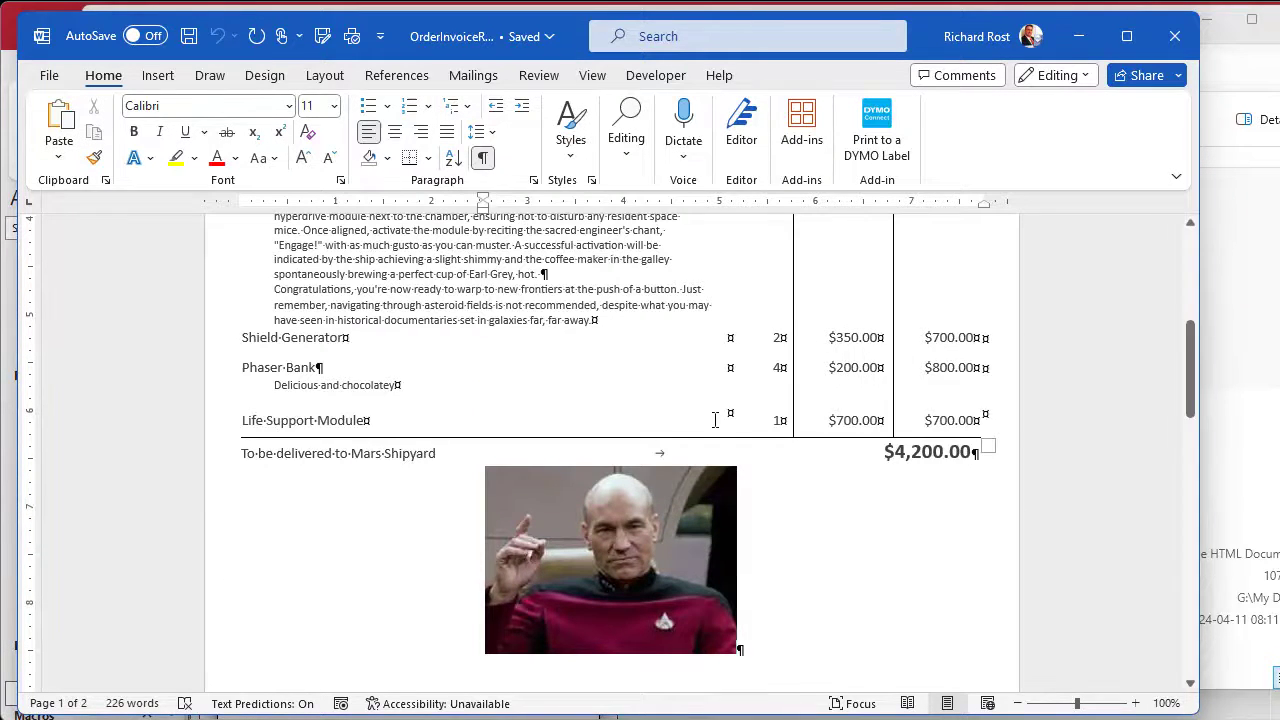
Delete the page break so the Page 1 of 1 footer line sits below the picture
{"action": "scroll", "coordinate": [713, 423], "scroll_direction": "down", "scroll_amount": 3}
{"action": "scroll", "coordinate": [713, 423], "scroll_direction": "down", "scroll_amount": 2}
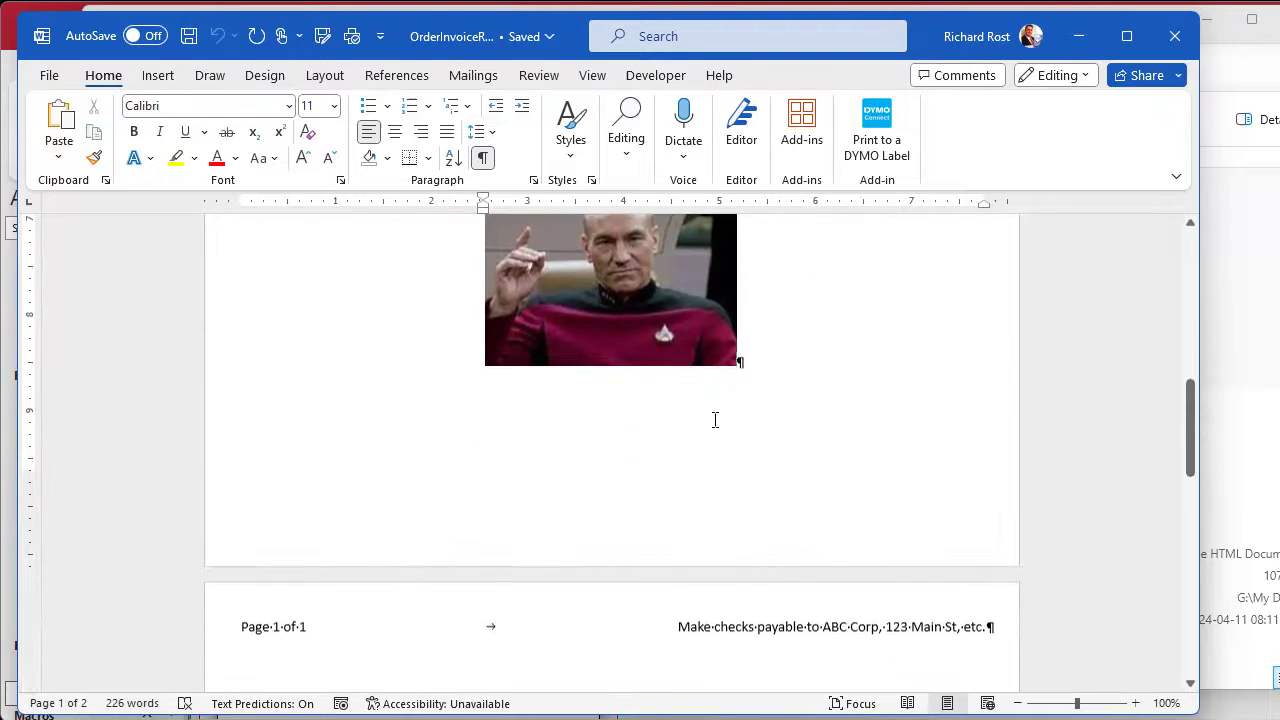
{"action": "left_click", "coordinate": [808, 360]}
{"action": "key", "text": "Delete"}
{"action": "key", "text": "shift+Return"}
{"action": "key", "text": "shift+Return"}
{"action": "key", "text": "shift+Return"}
{"action": "key", "text": "shift+Return"}
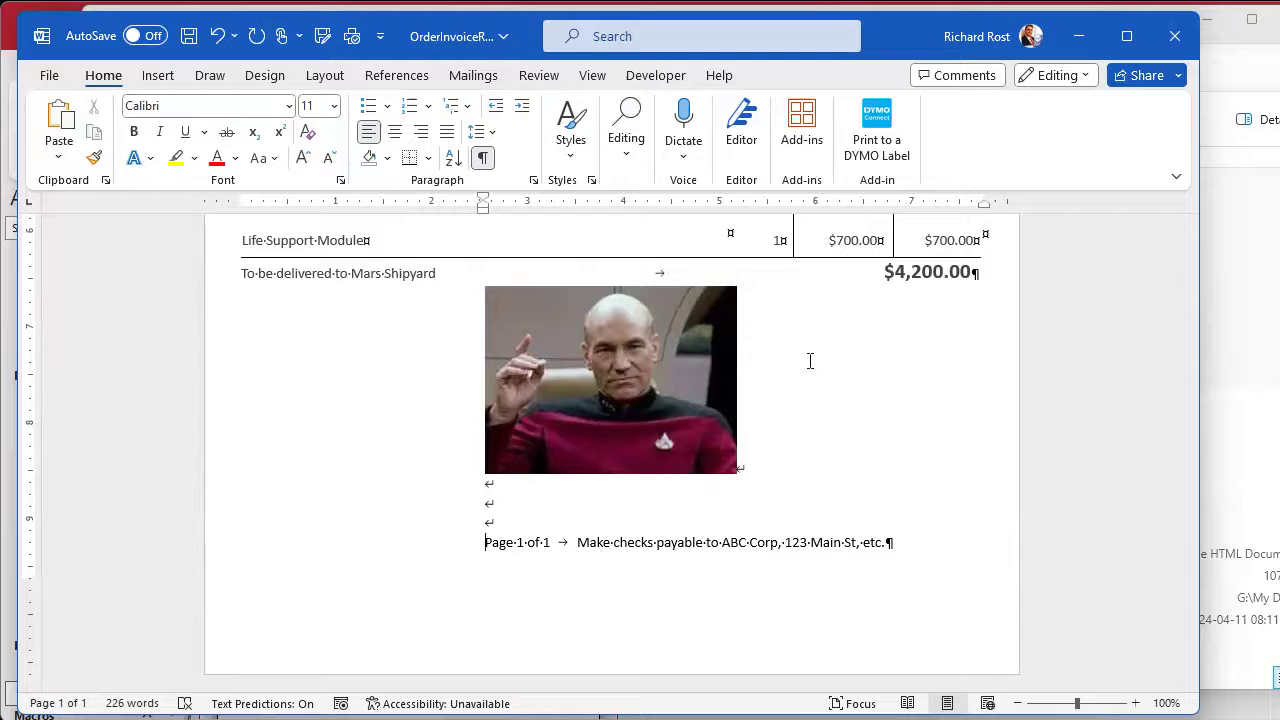
Drag the left indent so the picture and footer line align with the left margin, then hide formatting marks
{"action": "left_click_drag", "start_coordinate": [484, 208], "coordinate": [449, 207]}
{"action": "left_click_drag", "start_coordinate": [349, 228], "coordinate": [242, 220]}
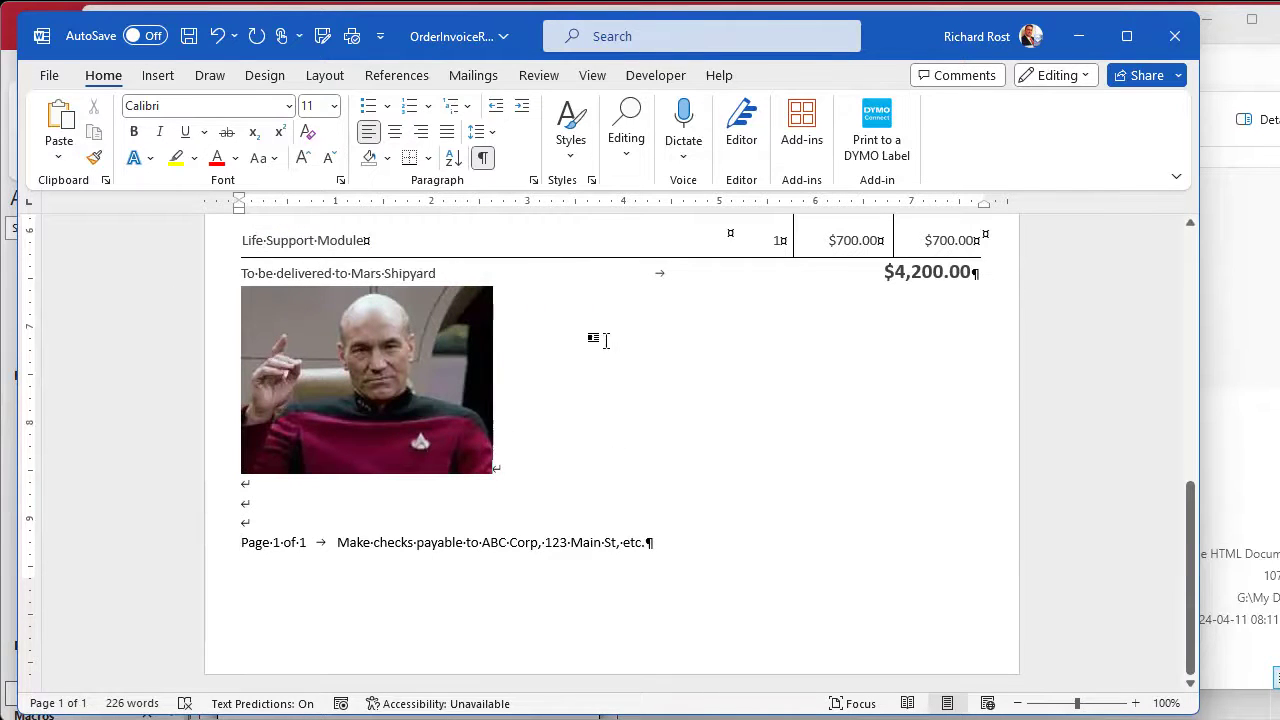
{"action": "scroll", "coordinate": [605, 344], "scroll_direction": "up", "scroll_amount": 5}
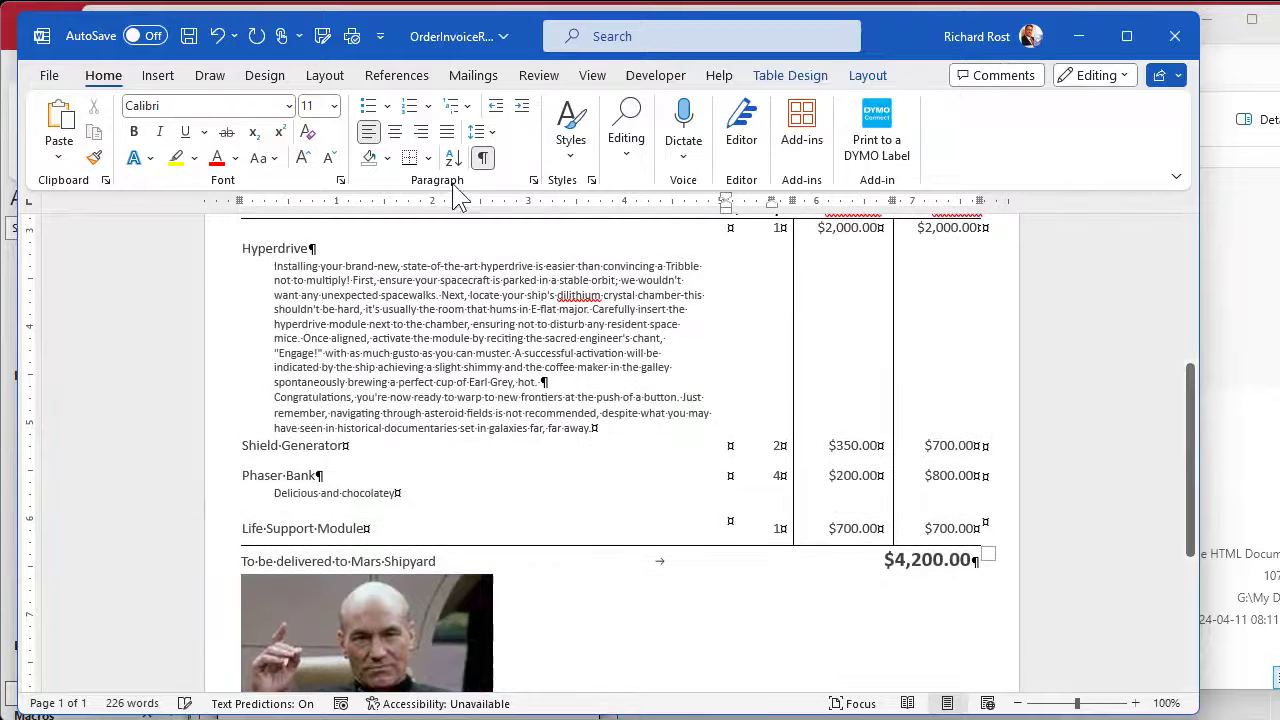
{"action": "left_click", "coordinate": [483, 157]}
{"action": "scroll", "coordinate": [694, 434], "scroll_direction": "down", "scroll_amount": 3}
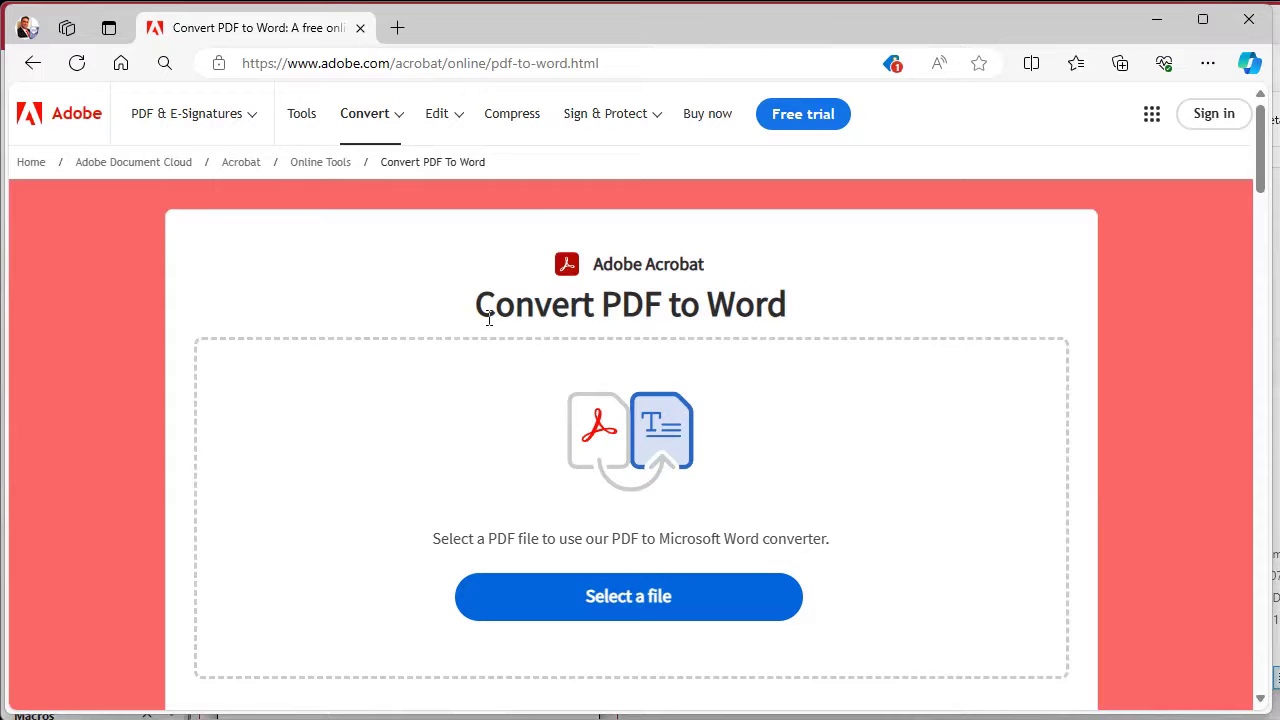
Arrange the browser and File Explorer side by side so the Convert PDF to Word page shows
{"action": "left_click_drag", "start_coordinate": [510, 30], "coordinate": [873, 19]}
{"action": "left_click", "coordinate": [224, 34]}
{"action": "left_click_drag", "start_coordinate": [493, 29], "coordinate": [425, 36]}
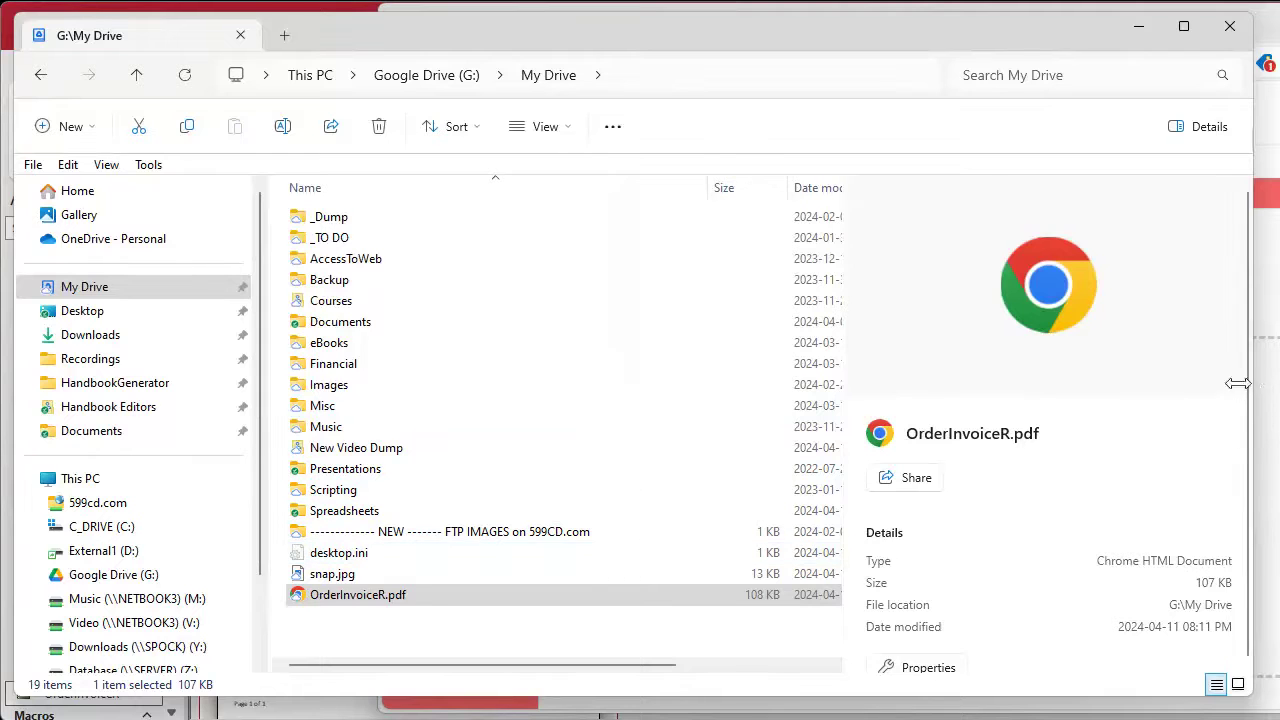
{"action": "left_click_drag", "start_coordinate": [1254, 383], "coordinate": [789, 391]}
Drop OrderInvoiceR.pdf onto the converter, then download and open OrderInvoiceR.docx
{"action": "left_click_drag", "start_coordinate": [377, 600], "coordinate": [995, 458]}
{"action": "left_click_drag", "start_coordinate": [1234, 40], "coordinate": [877, 32]}
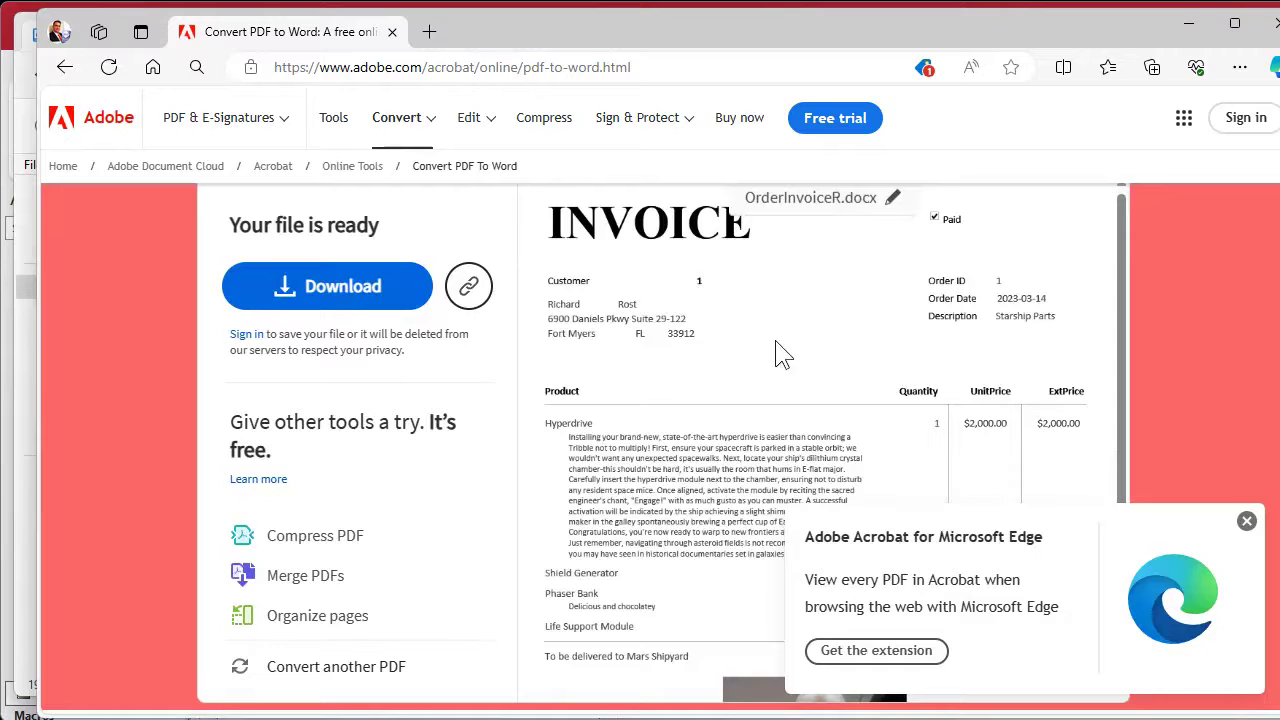
{"action": "left_click", "coordinate": [324, 292]}
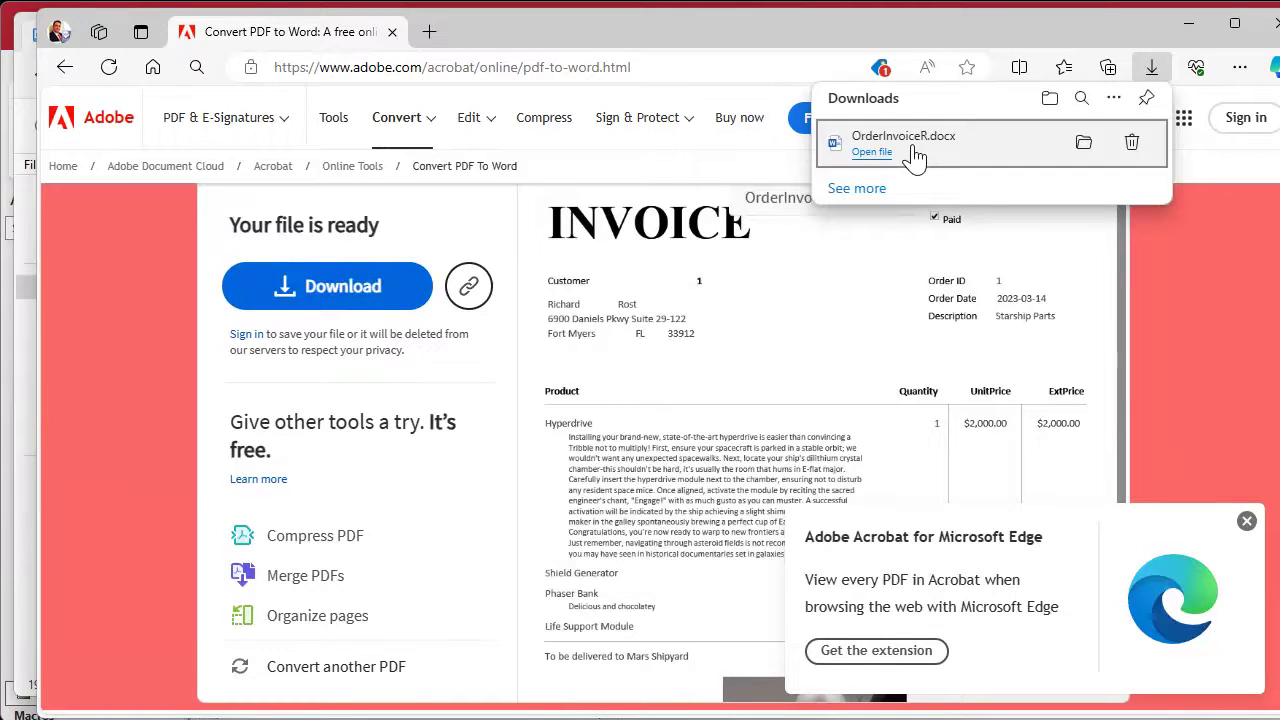
{"action": "left_click", "coordinate": [914, 155]}
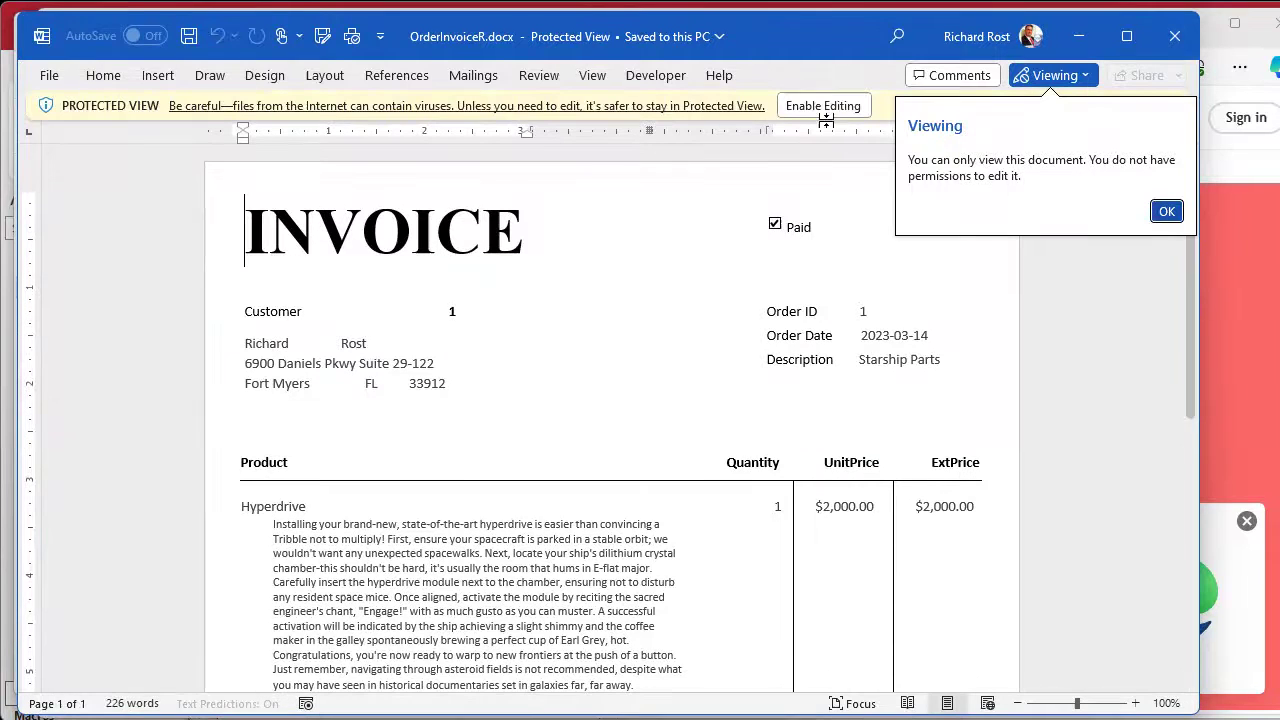
Enable editing in OrderInvoiceR.docx and check the picture and payment-note footer on the page
{"action": "left_click", "coordinate": [822, 104]}
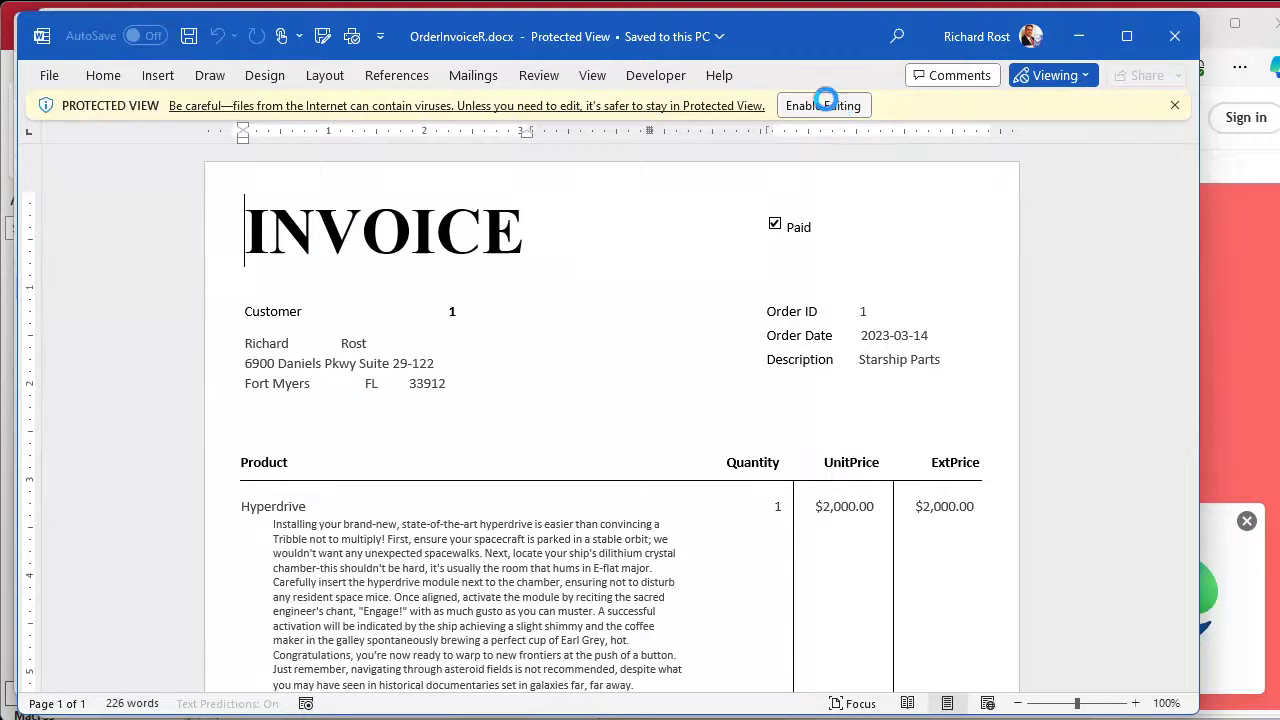
{"action": "scroll", "coordinate": [638, 403], "scroll_direction": "down", "scroll_amount": 5}
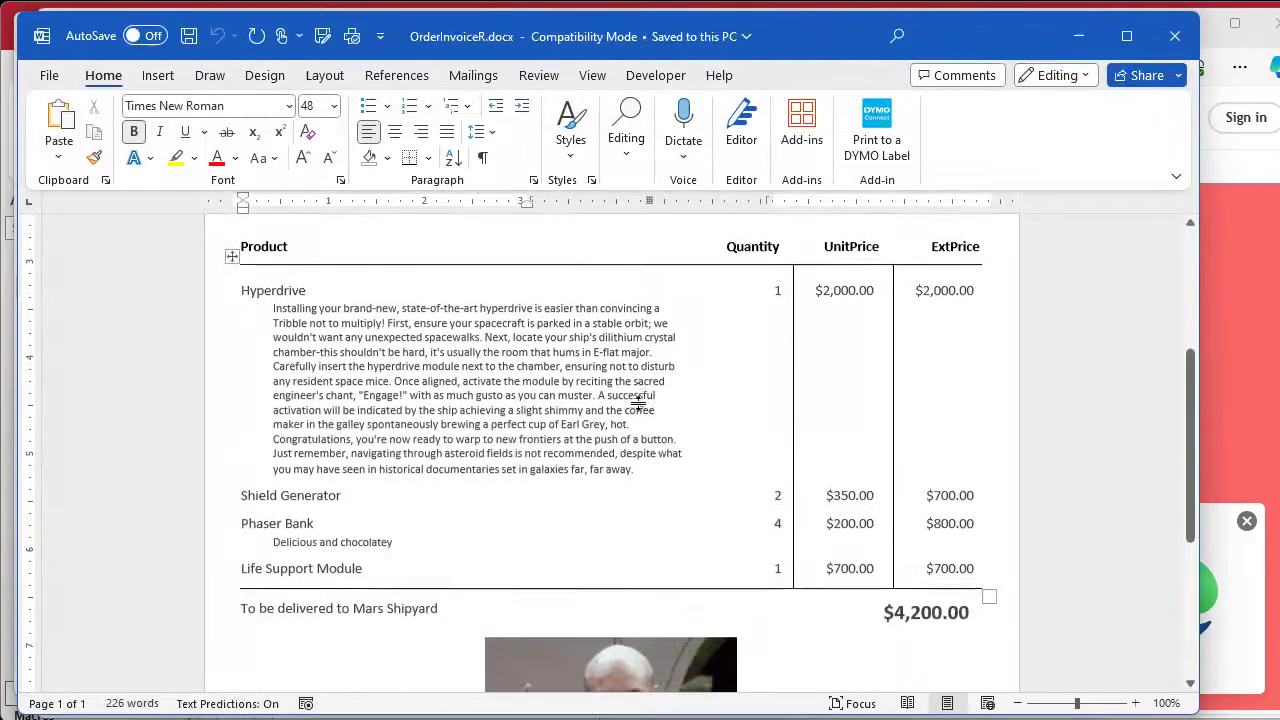
{"action": "scroll", "coordinate": [638, 403], "scroll_direction": "down", "scroll_amount": 5}
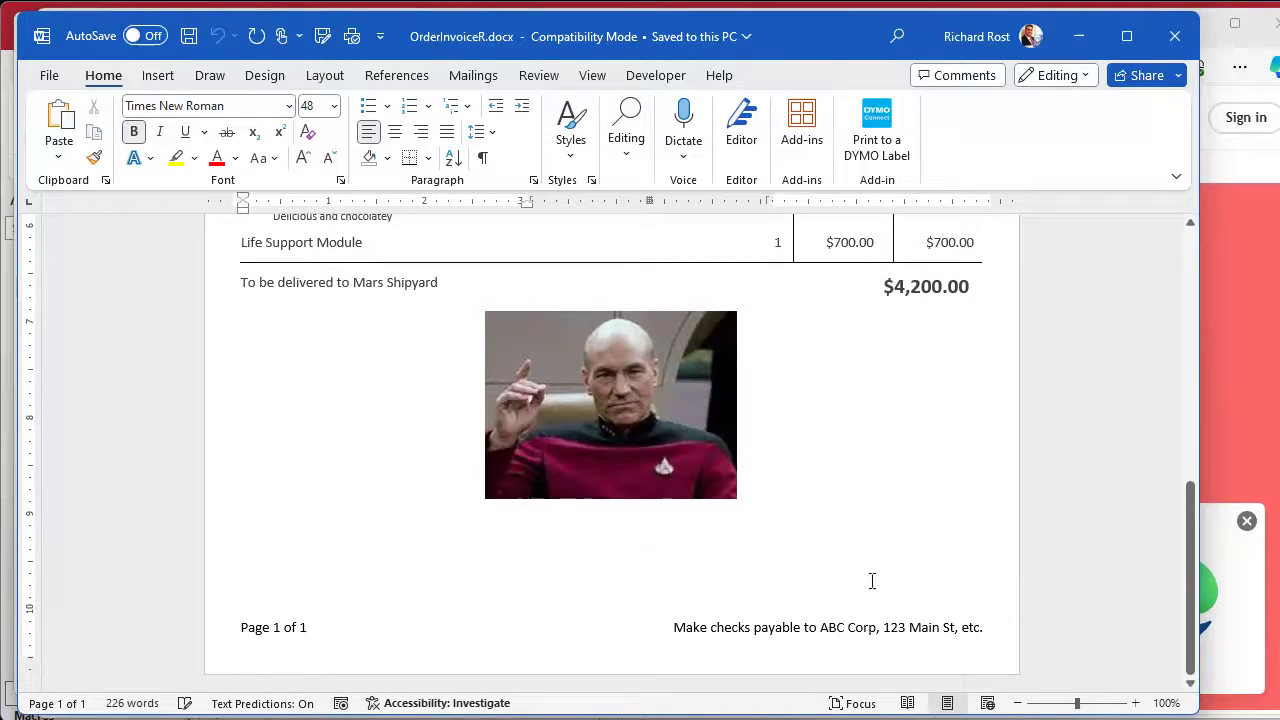
{"action": "scroll", "coordinate": [824, 421], "scroll_direction": "up", "scroll_amount": 10}
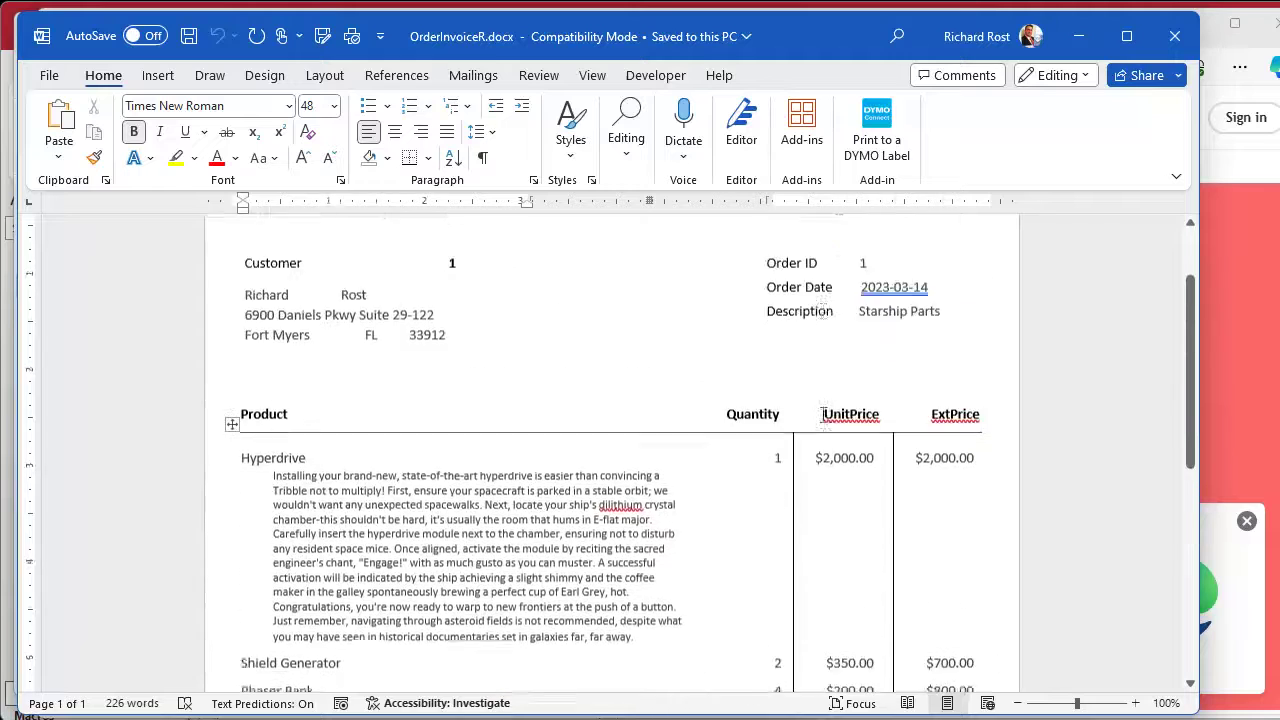